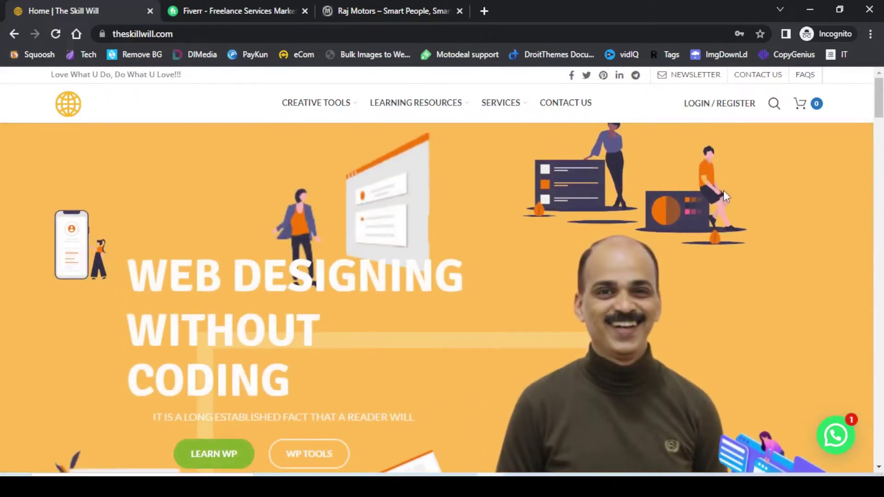
# Step: Go from the Fiverr tab to the Raj Motors site to show its keyword search with Popular Searches buttons
pyautogui.click(221, 9)
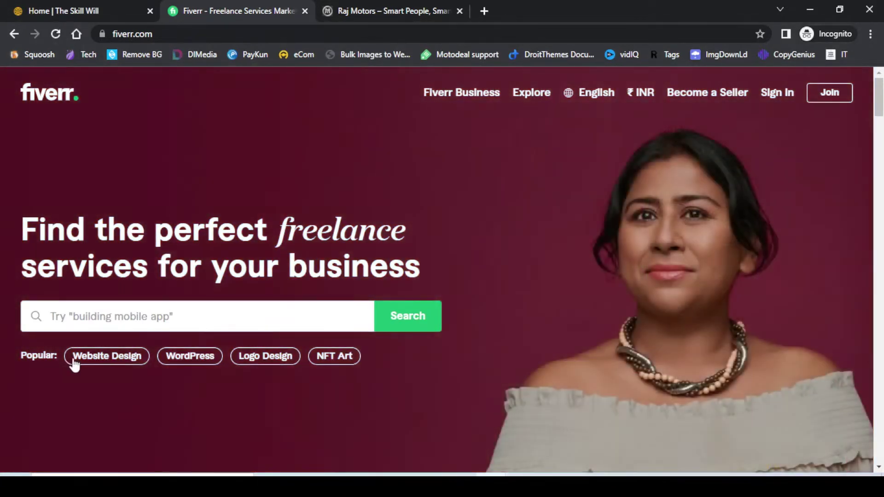
pyautogui.click(384, 9)
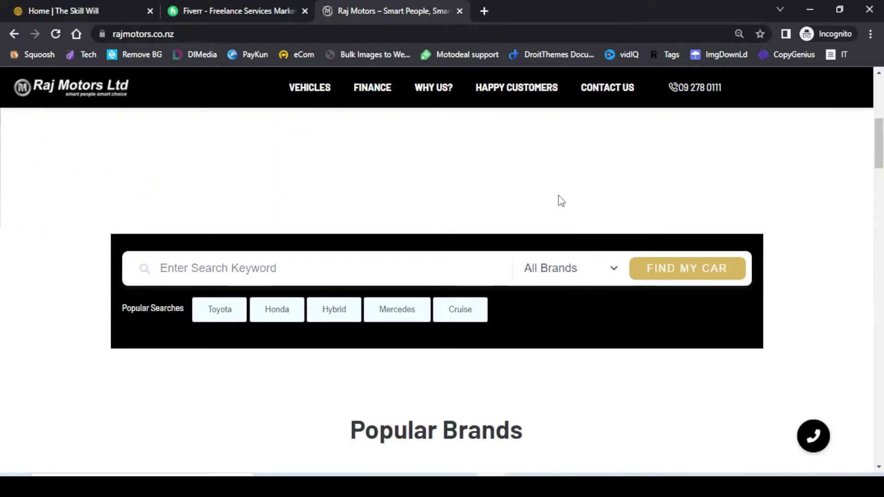
# Step: Load wptutorials.store/wp-admin in a new tab and bring up Plugins > Add New > Upload Plugin
pyautogui.click(484, 11)
pyautogui.write('wptuorials.store/wp-admin')
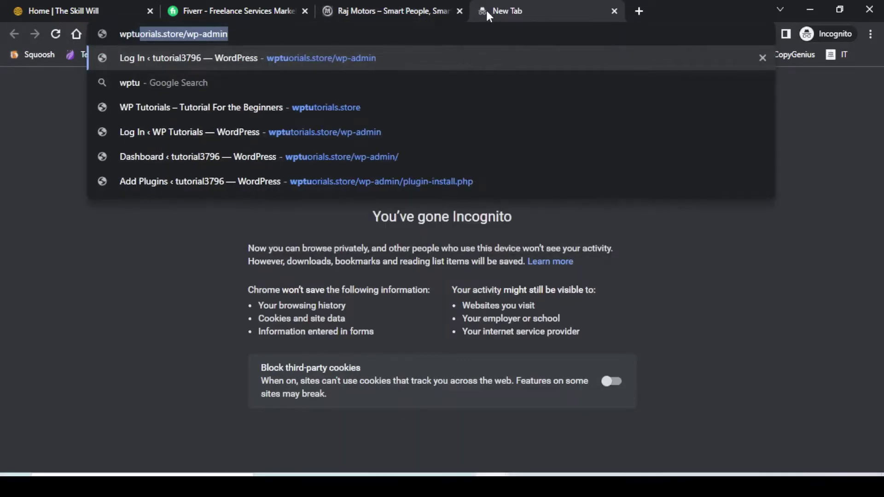
pyautogui.press('Return')
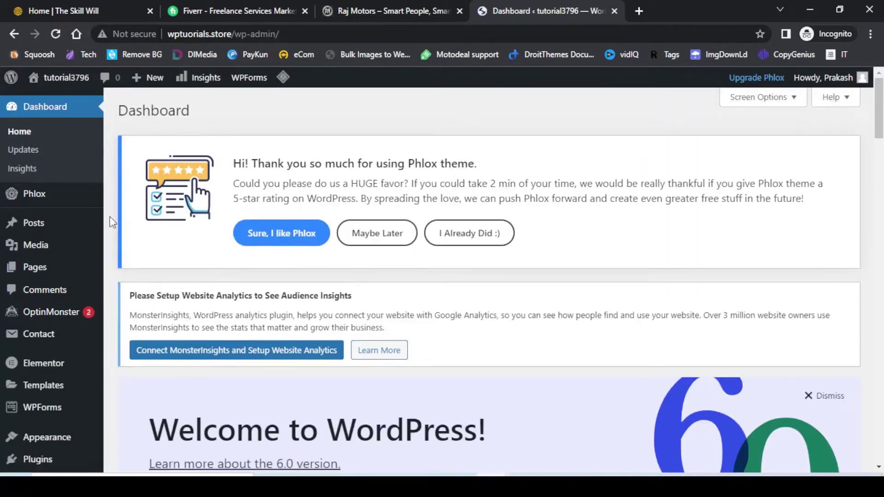
pyautogui.scroll(-3, 82, 277)
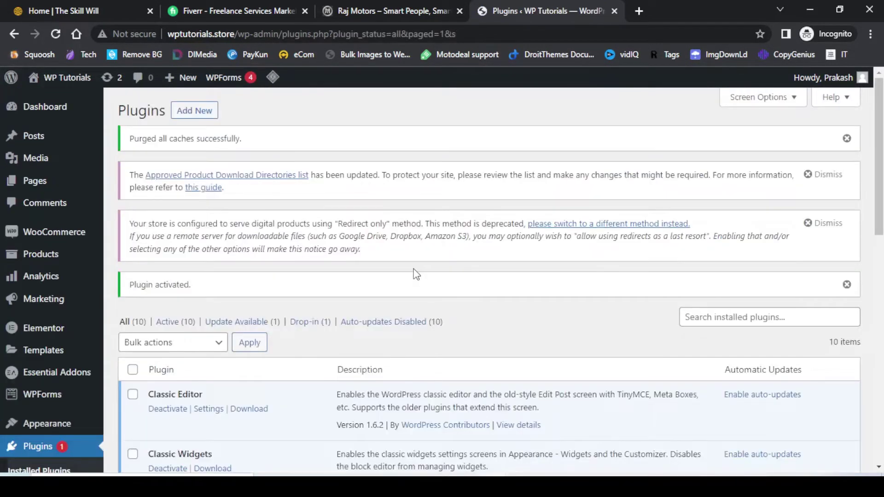
pyautogui.scroll(-3, 488, 334)
pyautogui.scroll(4, 488, 334)
pyautogui.click(195, 112)
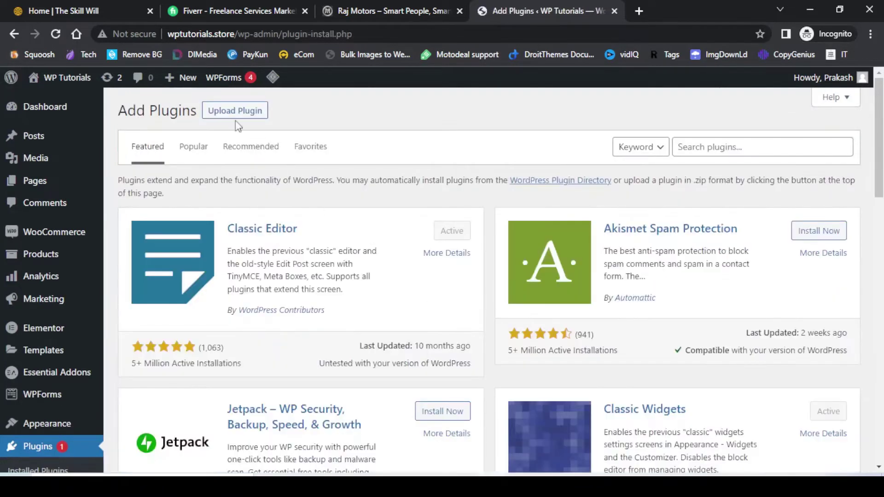
pyautogui.click(235, 113)
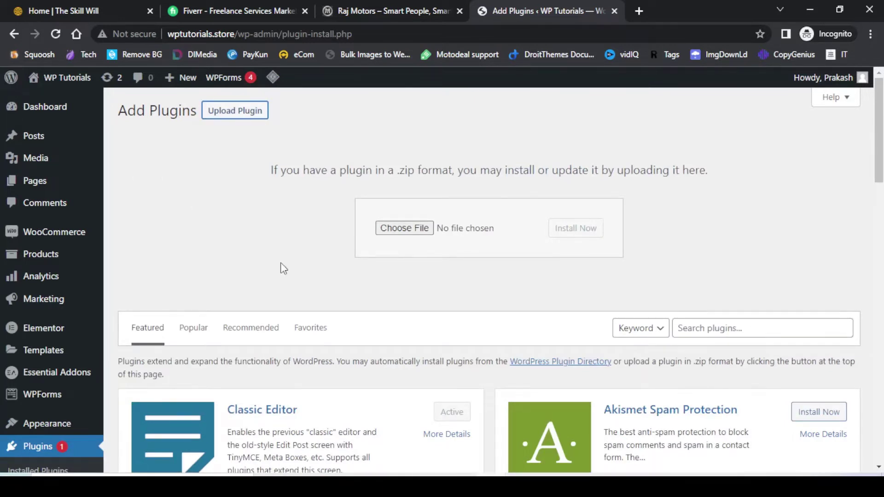
# Step: Install and activate essential-addons-elementor.zip, then go to the Essential Addons settings
pyautogui.click(405, 230)
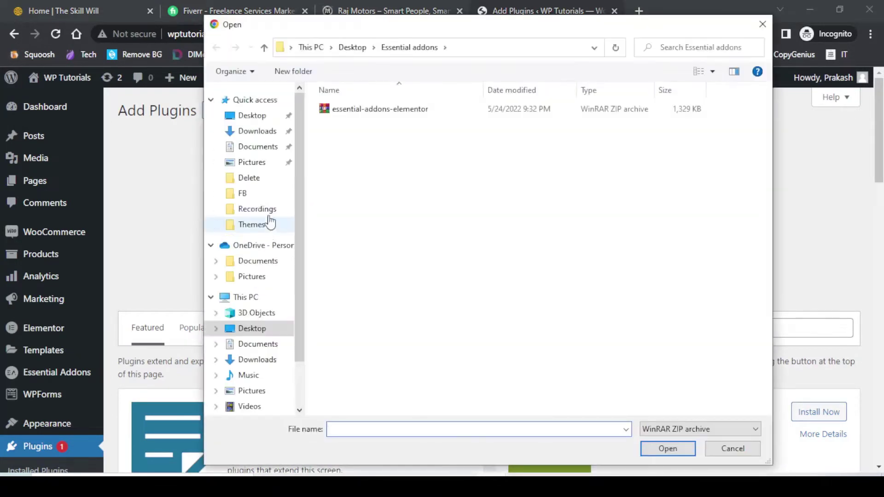
pyautogui.doubleClick(381, 114)
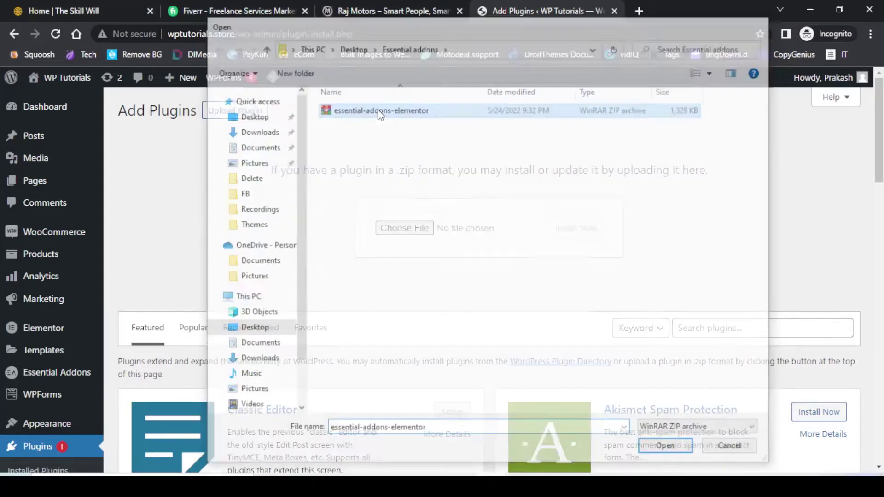
pyautogui.click(572, 230)
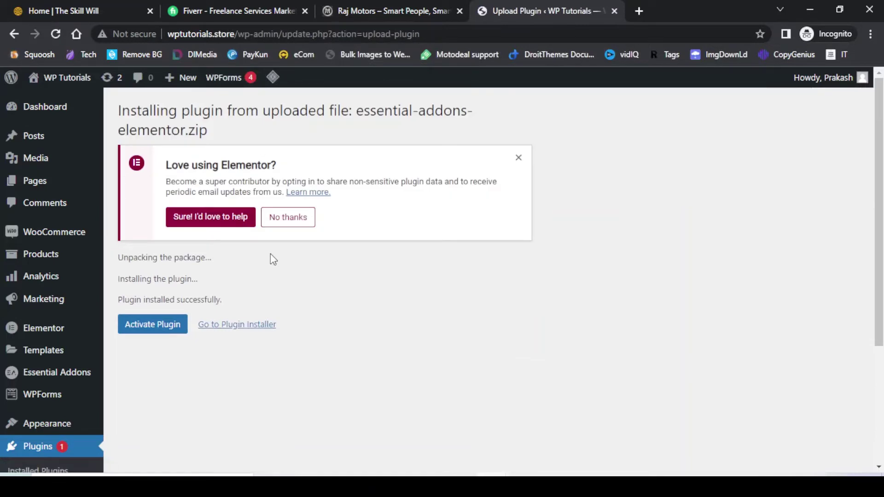
pyautogui.click(156, 328)
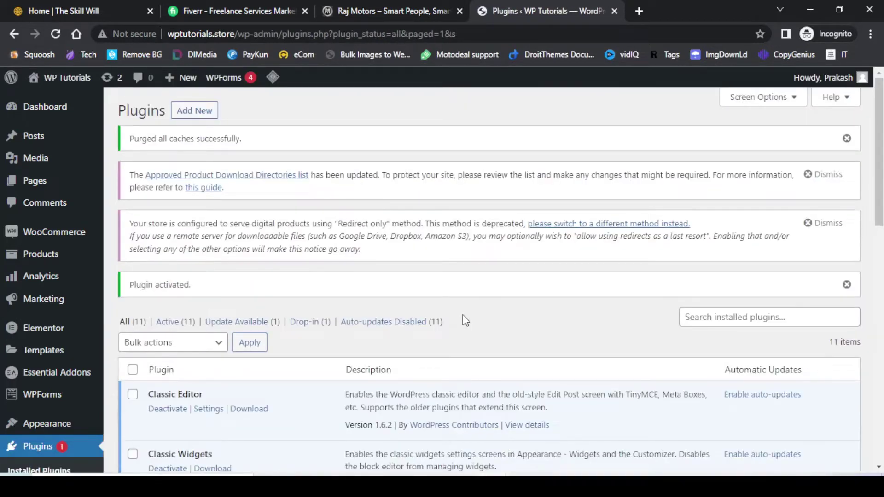
pyautogui.scroll(-7, 283, 347)
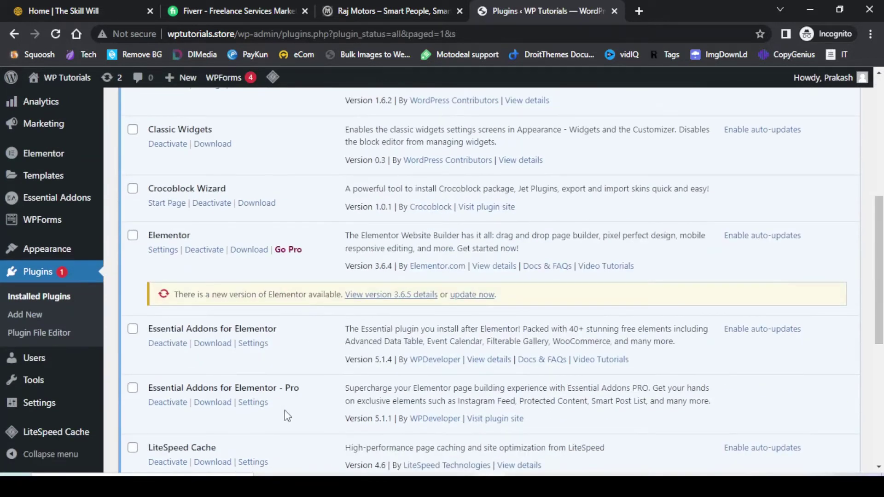
pyautogui.click(253, 403)
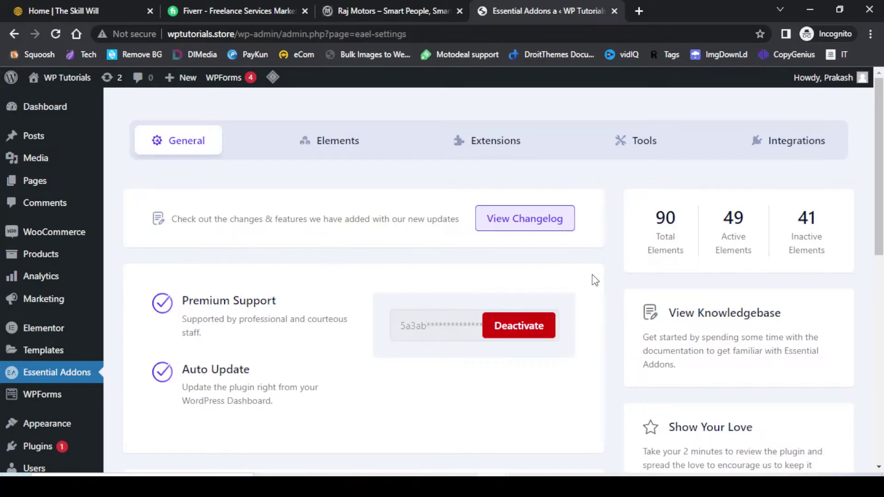
# Step: Switch Advanced Search on in the Essential Addons Elements list and save the settings
pyautogui.click(344, 150)
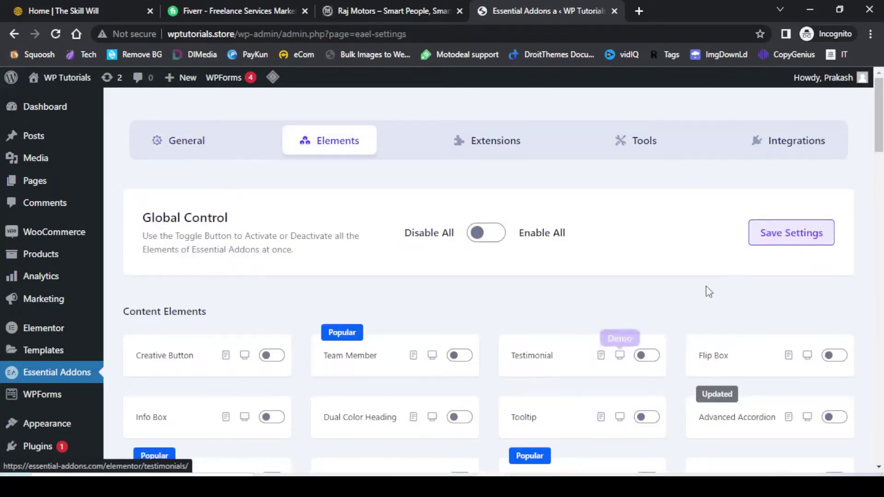
pyautogui.scroll(-5, 683, 208)
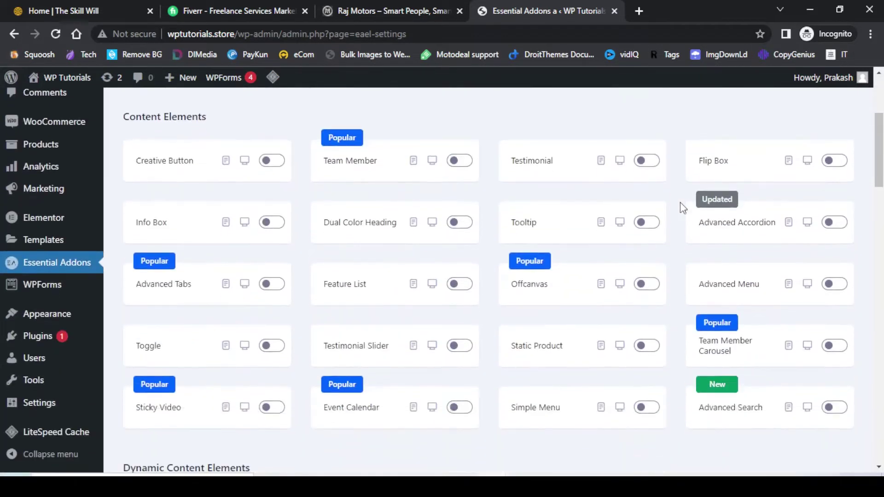
pyautogui.click(842, 347)
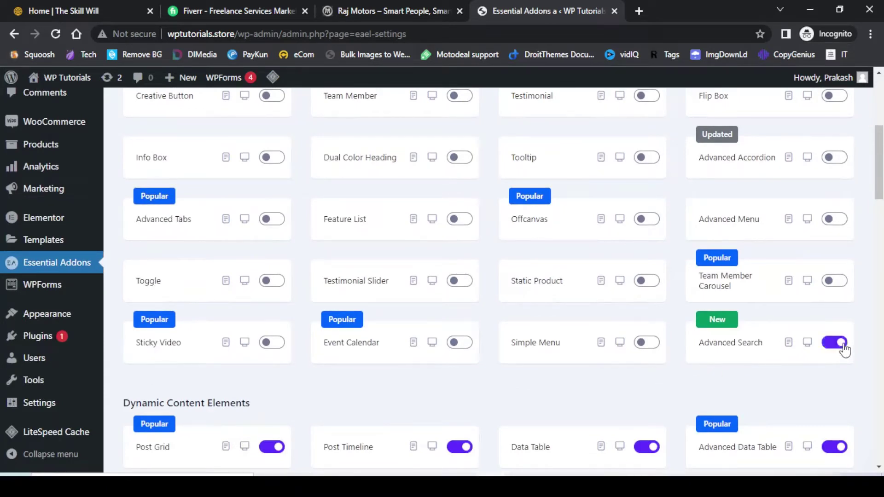
pyautogui.scroll(-15, 689, 379)
pyautogui.scroll(-10, 689, 379)
pyautogui.scroll(-5, 453, 312)
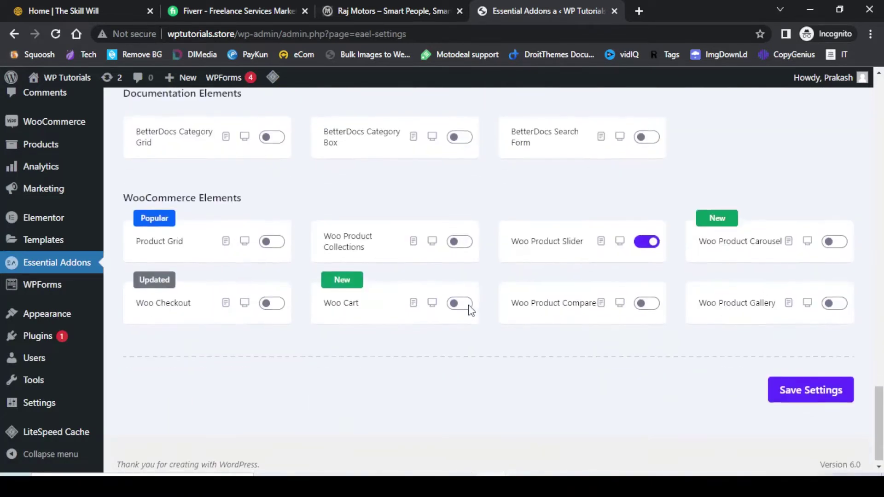
pyautogui.click(790, 389)
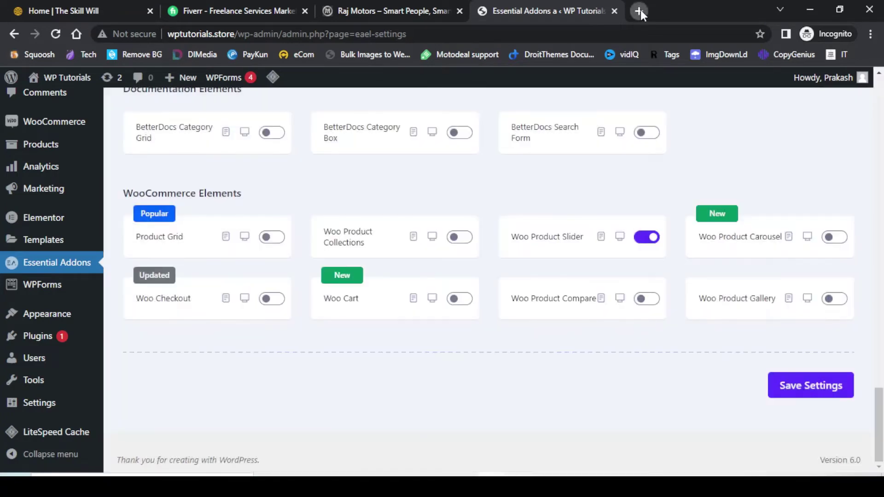
pyautogui.click(639, 10)
# Step: Search Google for 'essential addons' and browse the essential-addons.com Elementor homepage
pyautogui.write('e')
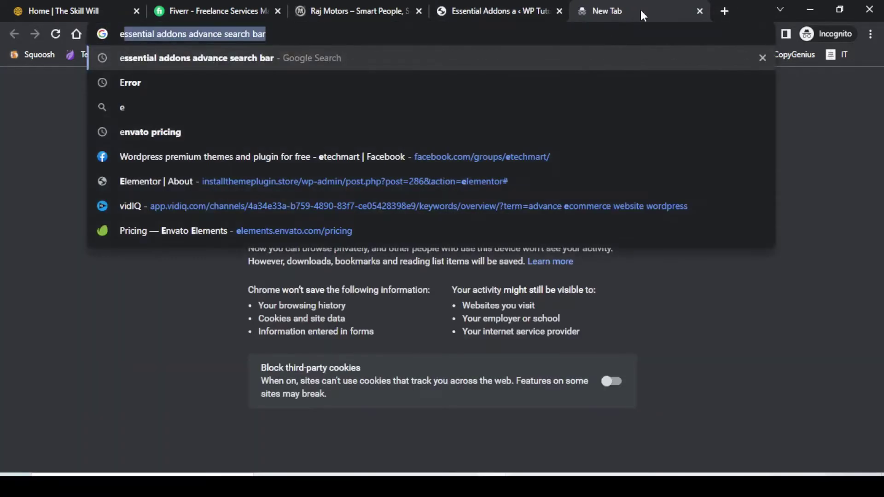
pyautogui.write('ssential addons')
pyautogui.press('Return')
pyautogui.click(322, 224)
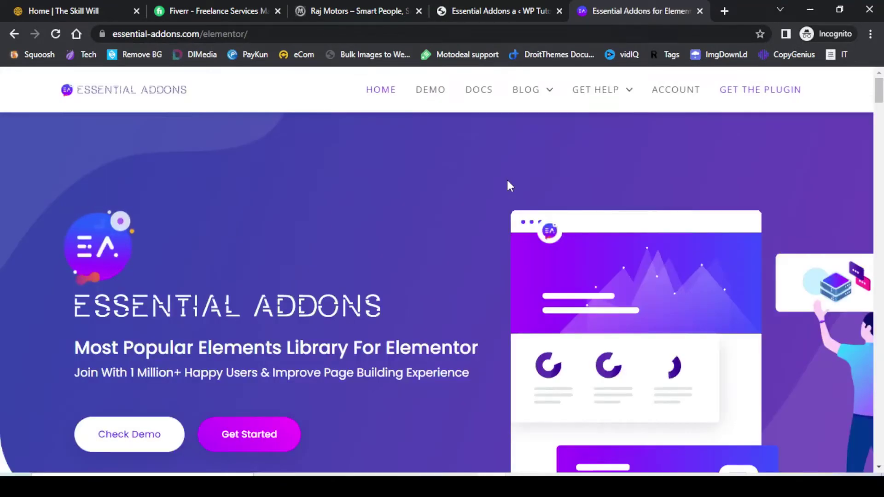
pyautogui.scroll(-4, 509, 184)
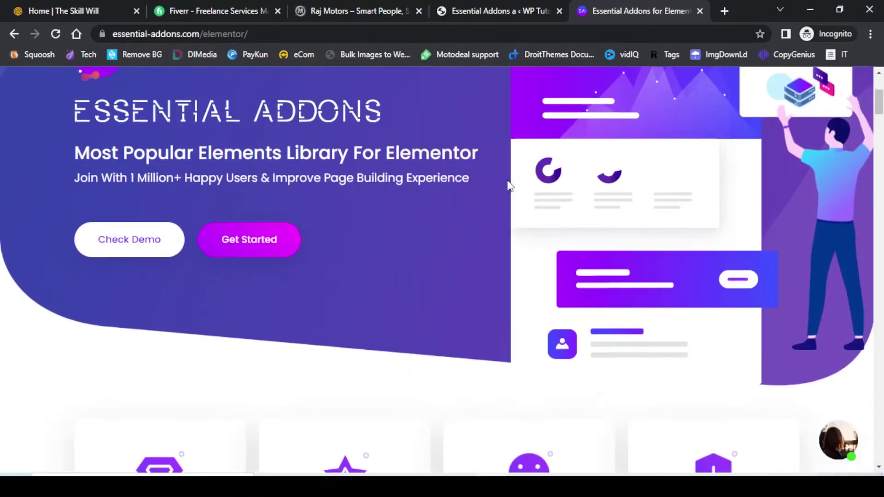
pyautogui.scroll(-6, 451, 222)
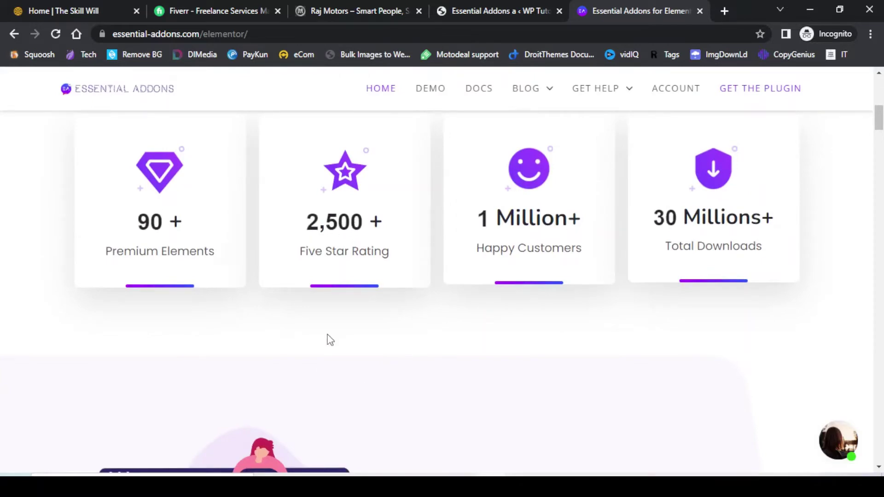
pyautogui.scroll(-20, 479, 333)
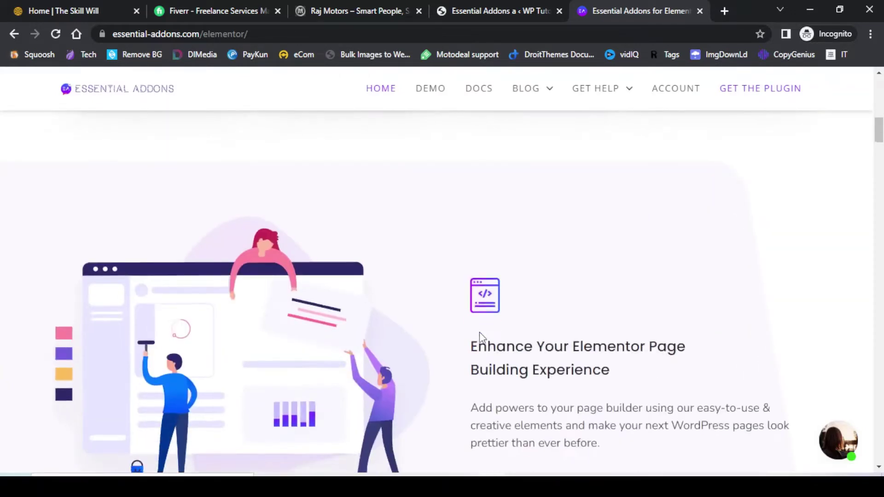
pyautogui.scroll(-4, 480, 333)
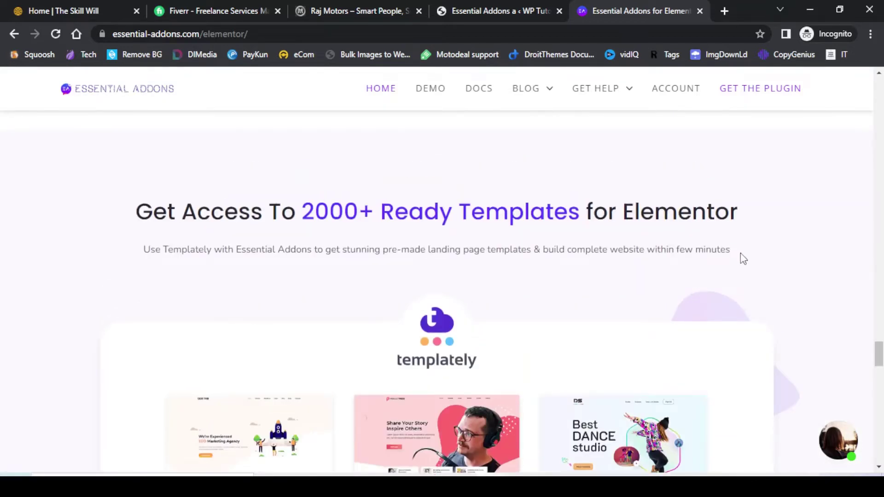
# Step: Load the wptutorials.store home page in a new tab and launch Edit with Elementor
pyautogui.click(462, 8)
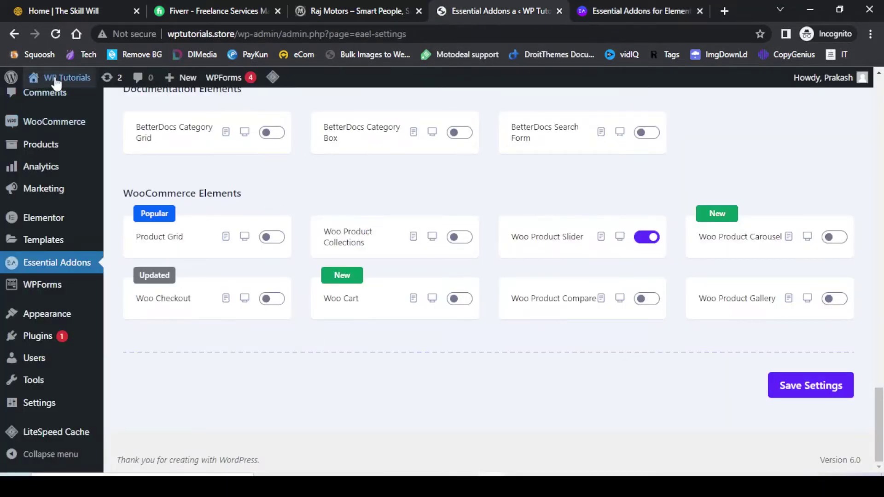
pyautogui.rightClick(39, 105)
pyautogui.click(69, 111)
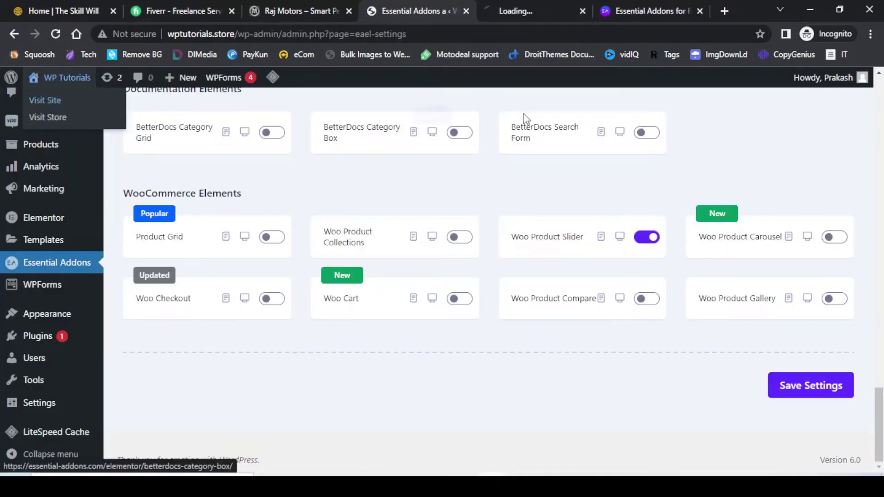
pyautogui.click(515, 11)
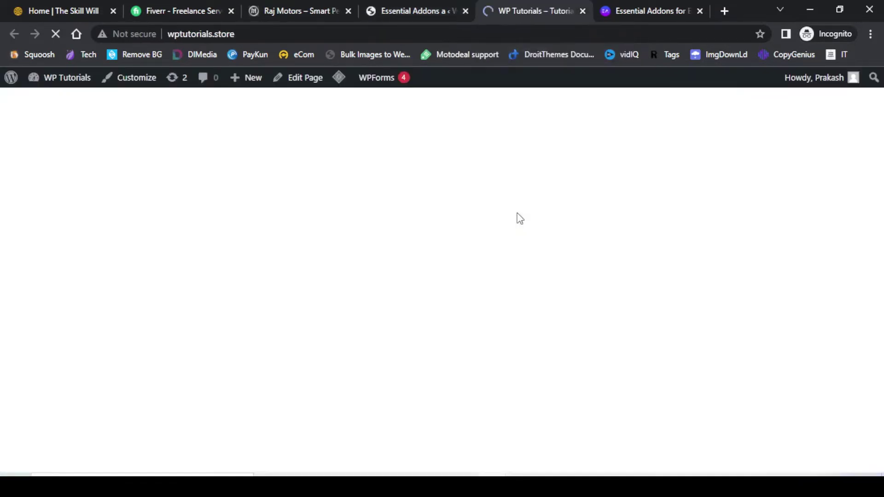
pyautogui.scroll(-7, 478, 227)
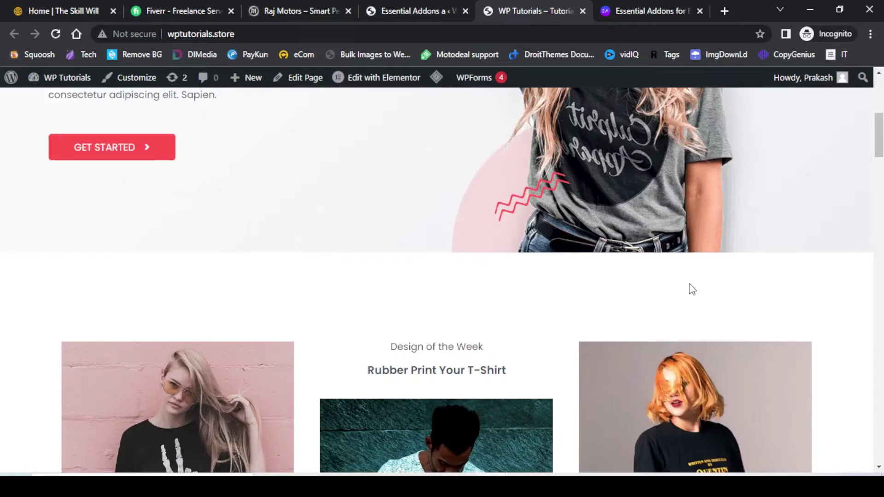
pyautogui.moveTo(363, 84)
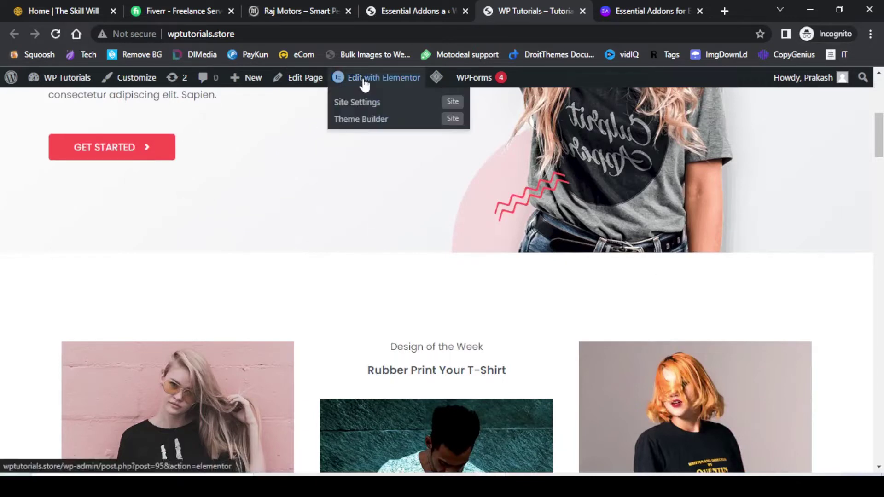
pyautogui.click(364, 84)
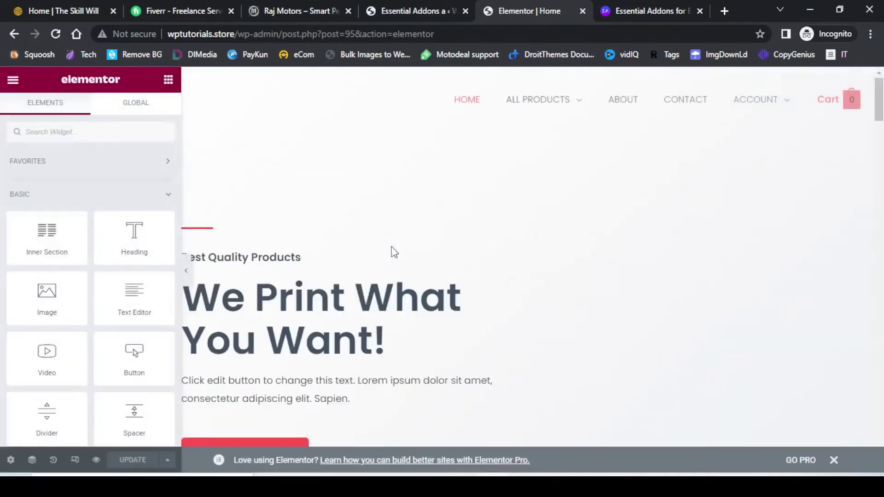
# Step: Insert a single-column section above Design of the Week and drag an Inner Section into it
pyautogui.scroll(-5, 626, 216)
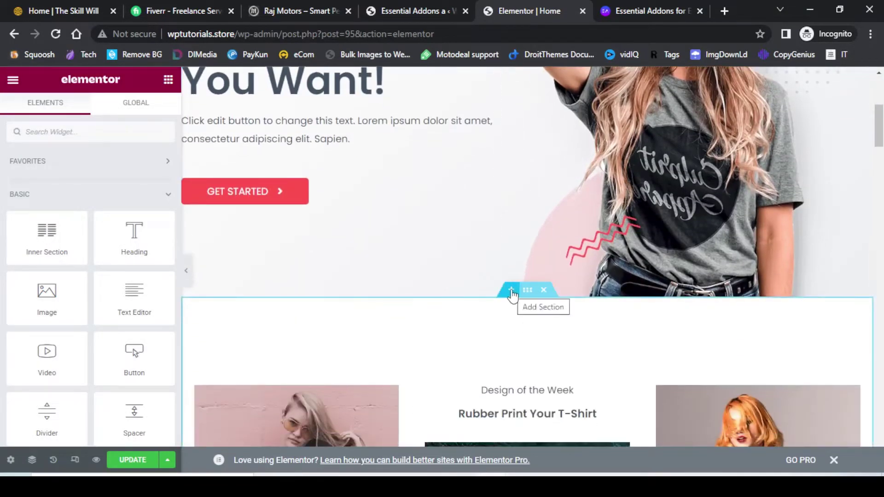
pyautogui.click(512, 291)
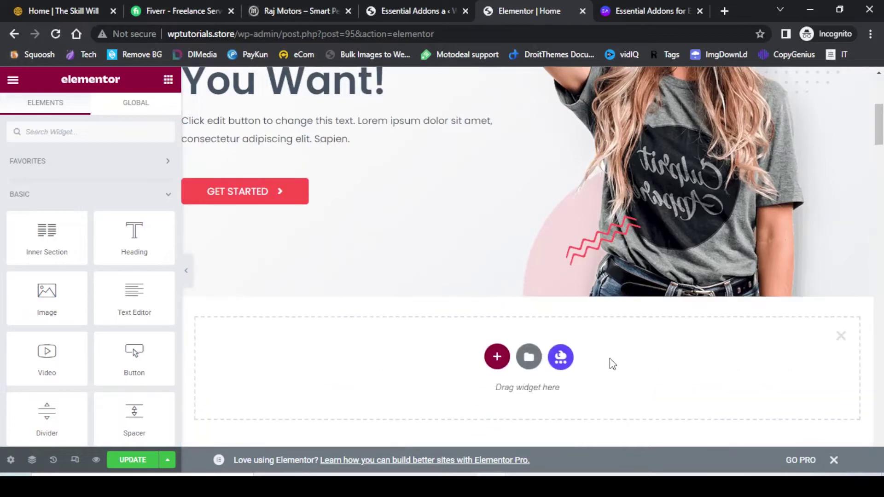
pyautogui.click(498, 358)
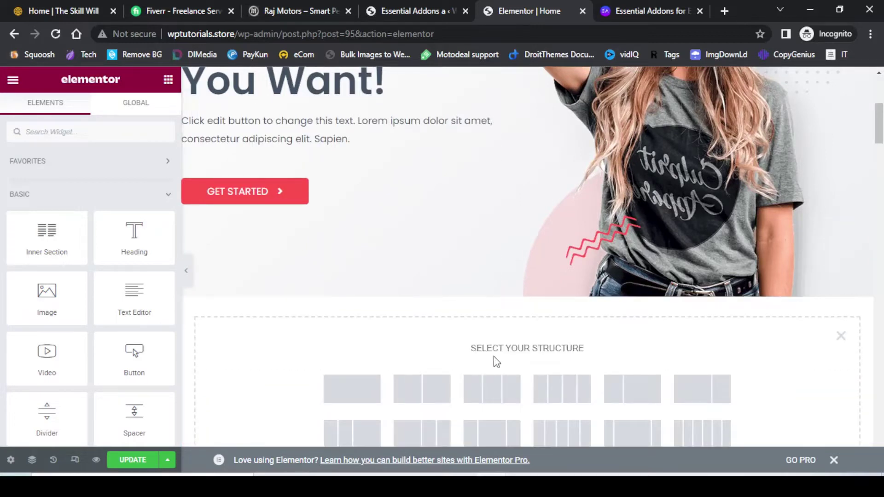
pyautogui.click(343, 392)
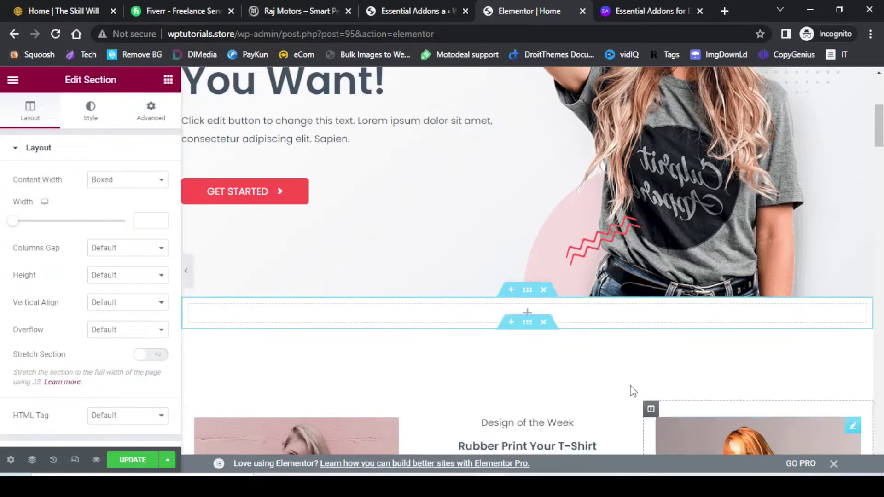
pyautogui.click(168, 80)
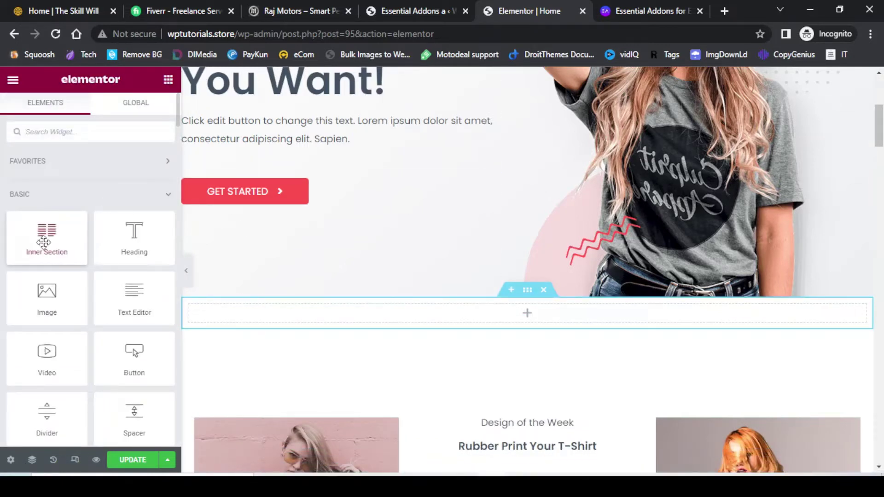
pyautogui.moveTo(43, 242); pyautogui.dragTo(512, 318)
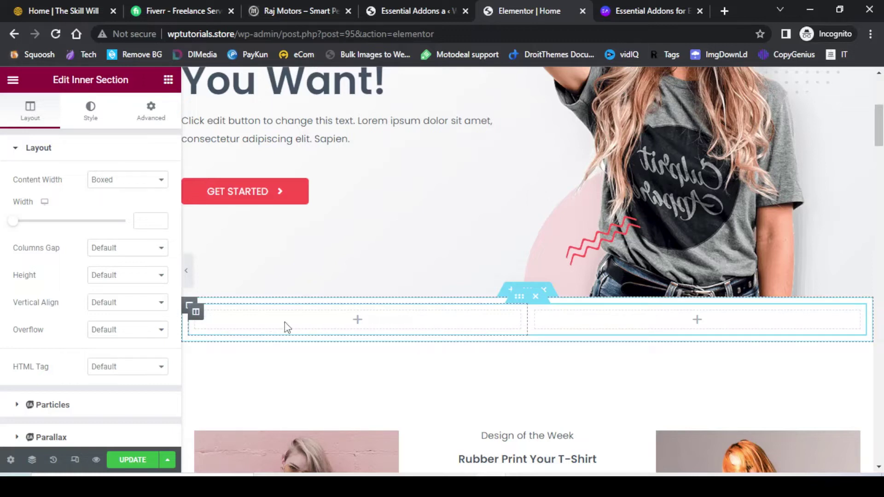
# Step: Delete the inner section's left column and drop the Advanced Search widget into the empty space
pyautogui.rightClick(196, 316)
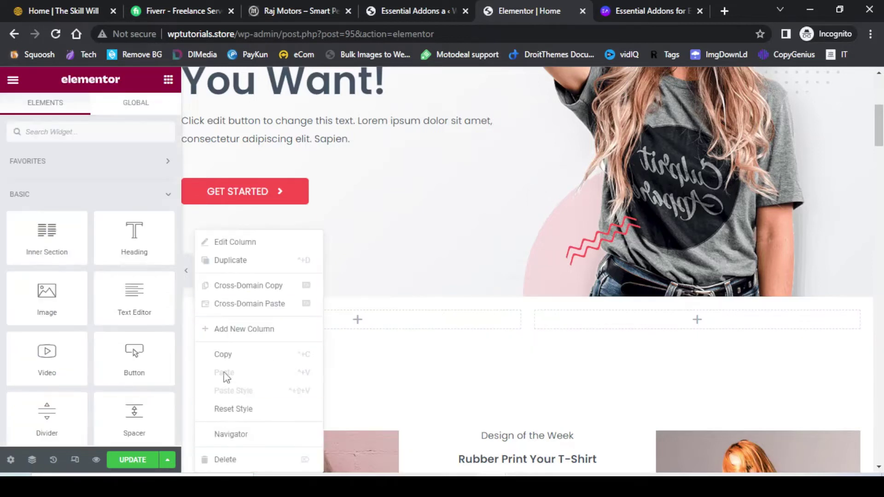
pyautogui.click(236, 460)
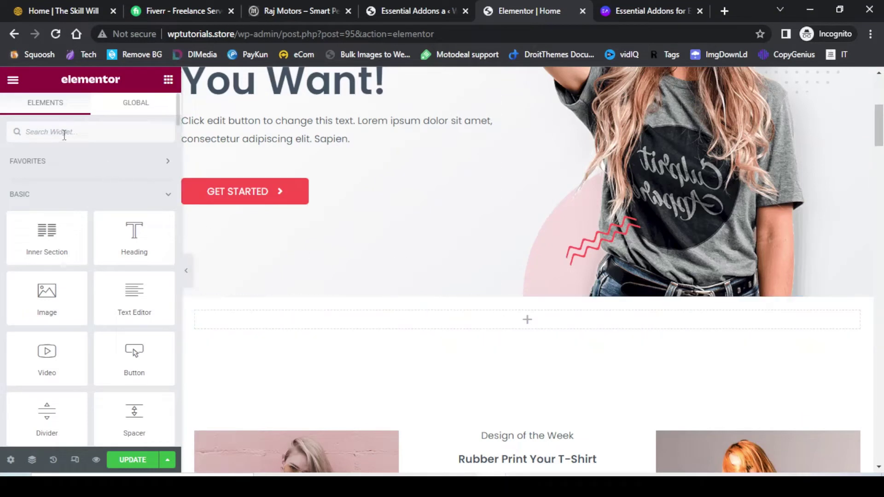
pyautogui.write('advance')
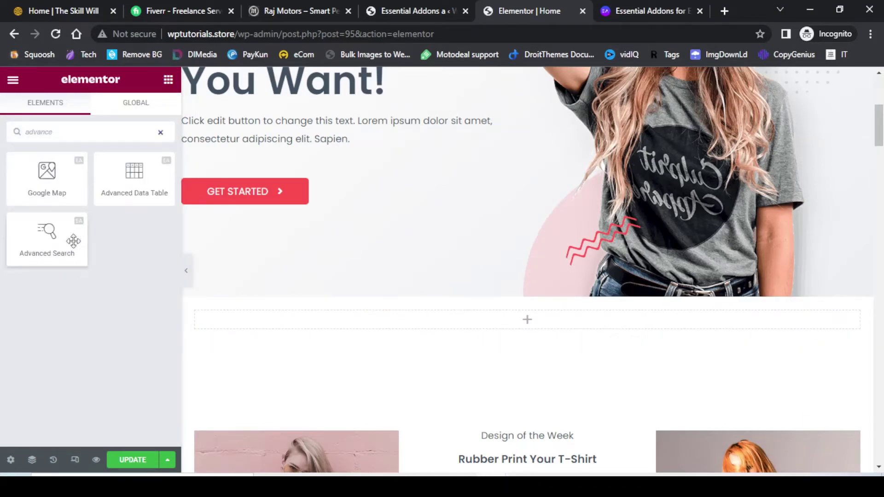
pyautogui.moveTo(48, 236); pyautogui.dragTo(531, 324)
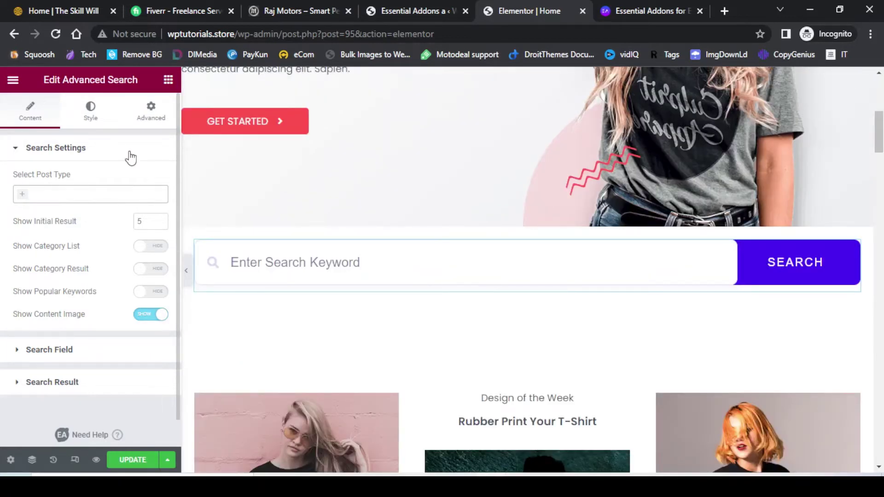
# Step: Set Select Post Type to Products and Show Category List to SHOW, then preview the category dropdown
pyautogui.click(22, 198)
pyautogui.click(22, 198)
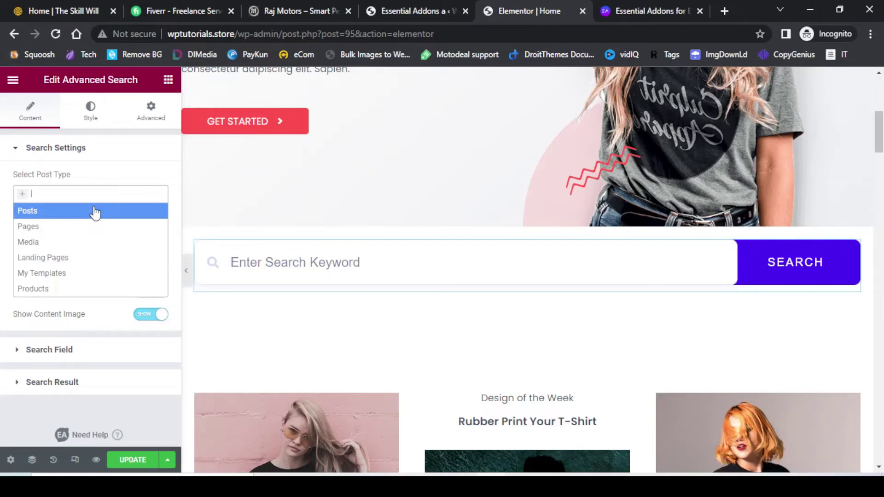
pyautogui.click(61, 290)
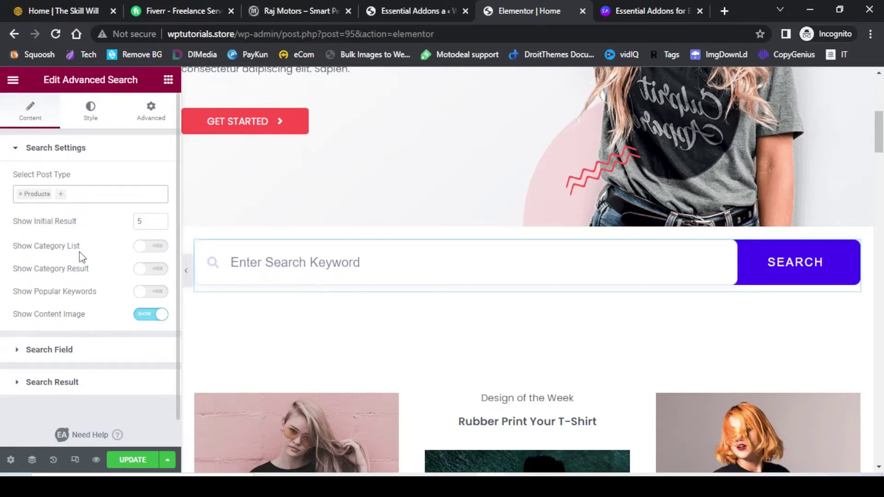
pyautogui.click(156, 247)
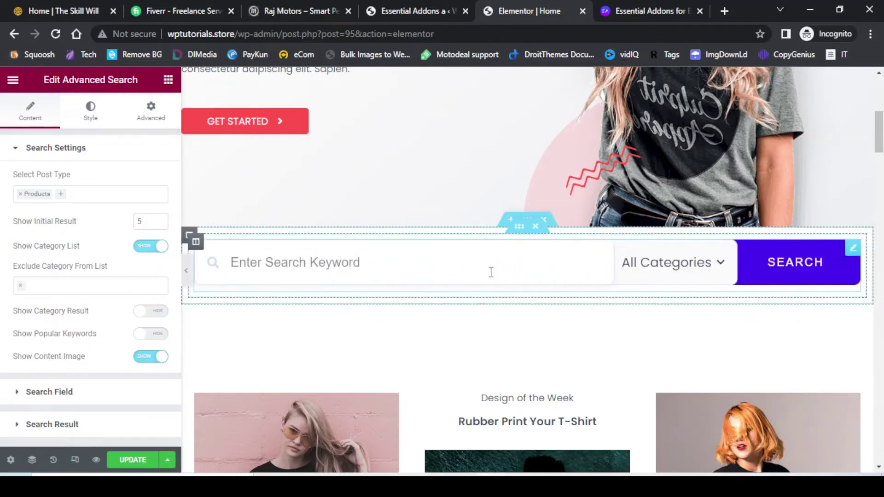
pyautogui.click(722, 271)
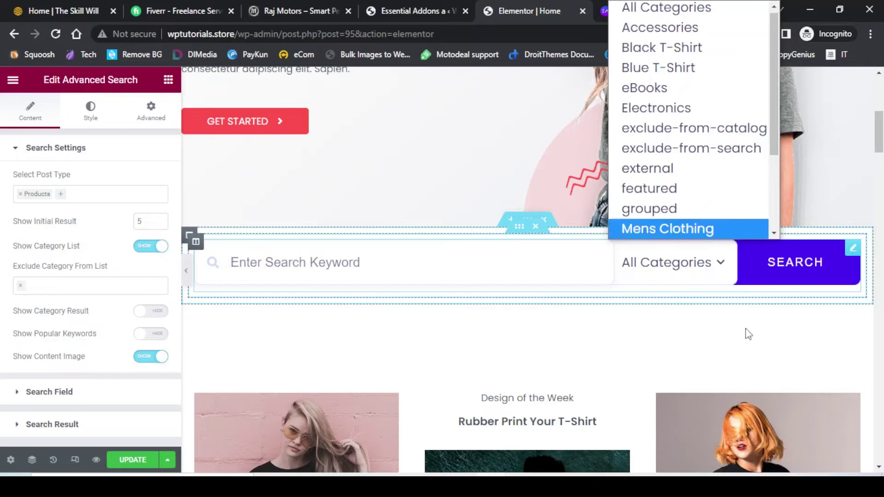
pyautogui.click(677, 341)
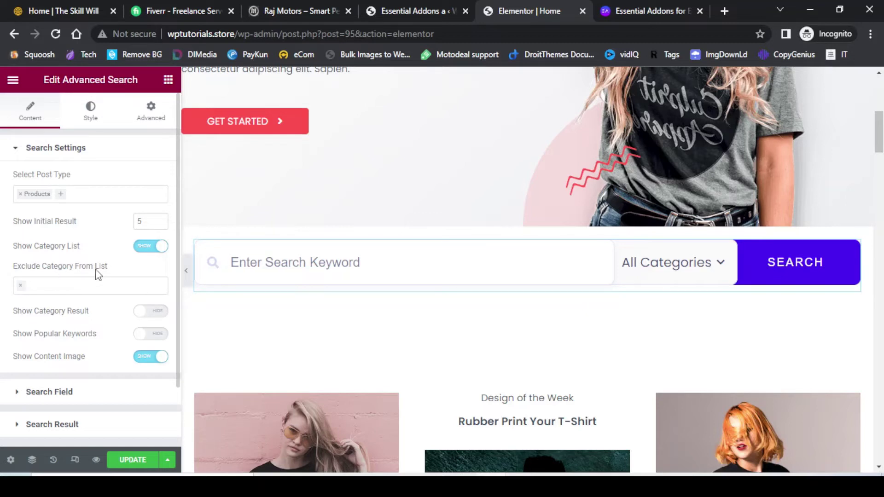
# Step: Exclude external, grouped, T-Shirt, featured, variable, simple and Wordpress Theme from the category list
pyautogui.click(22, 289)
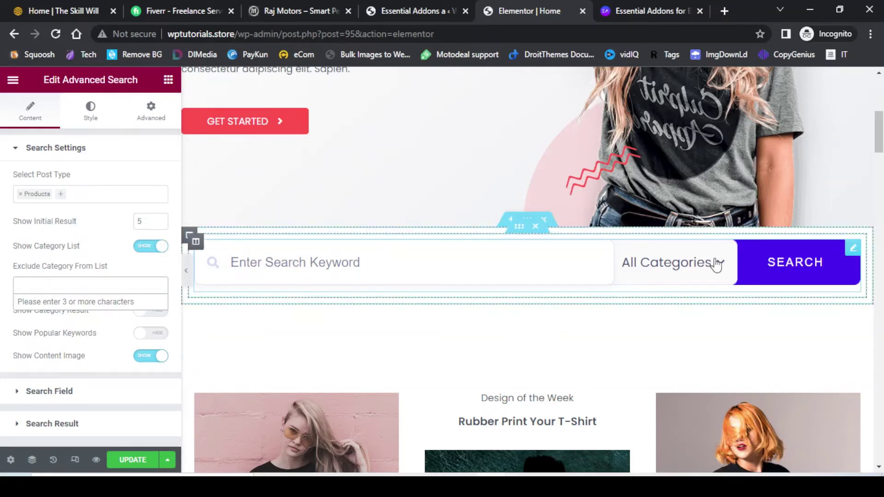
pyautogui.write('exter')
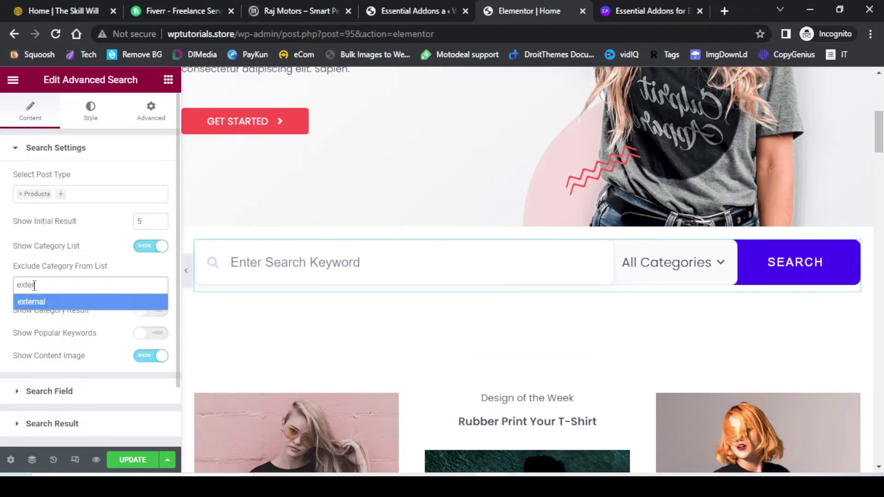
pyautogui.click(37, 301)
pyautogui.write('grouped')
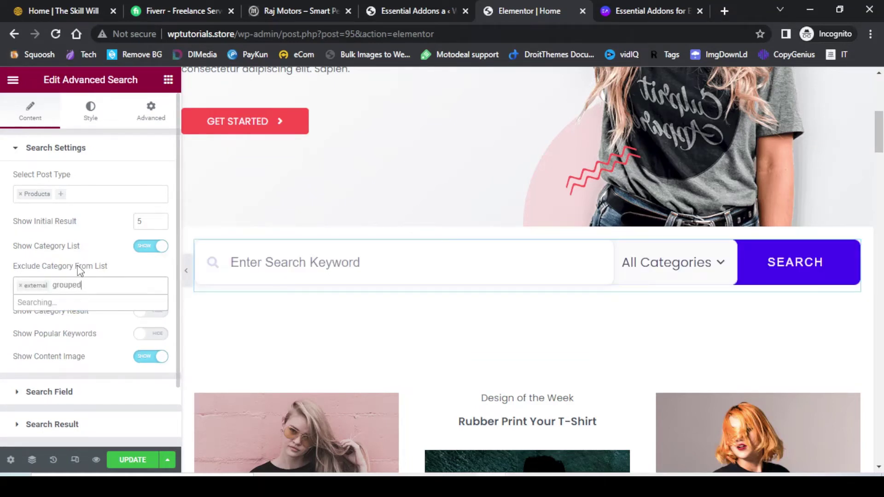
pyautogui.click(42, 304)
pyautogui.write('word')
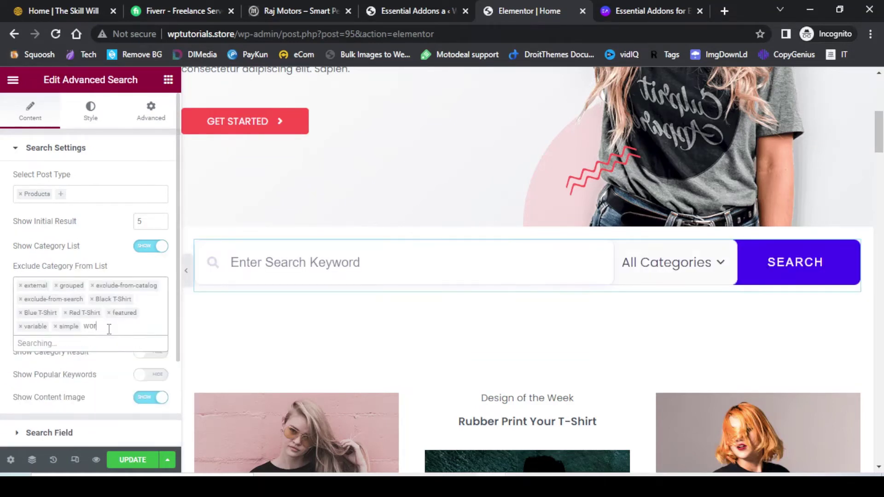
pyautogui.click(74, 345)
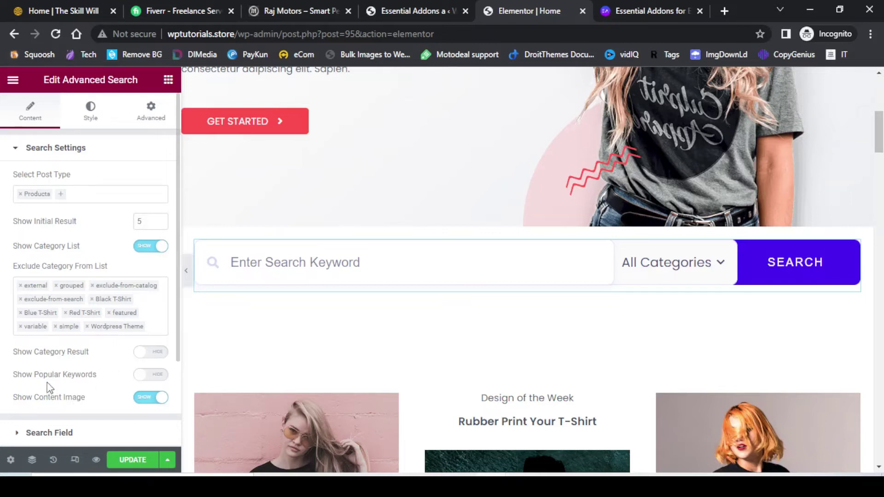
# Step: Show popular keywords in the search and set the minimum keyword searches to 2
pyautogui.click(158, 376)
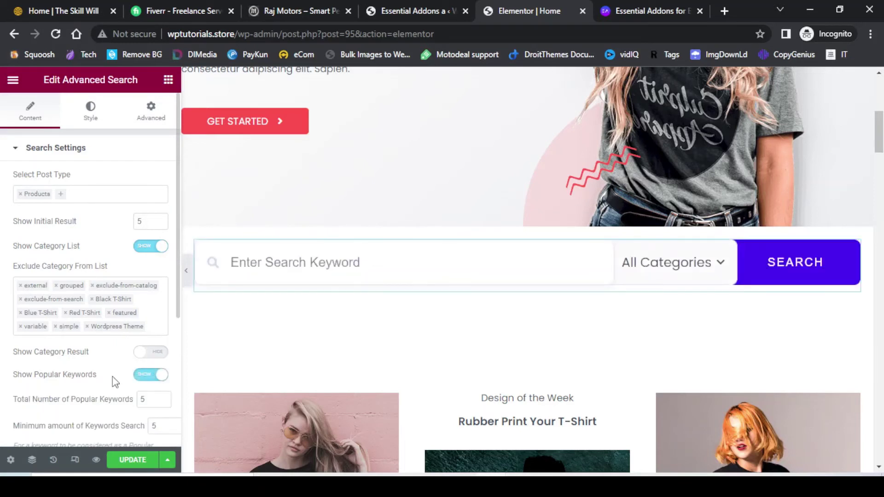
pyautogui.scroll(-2, 115, 382)
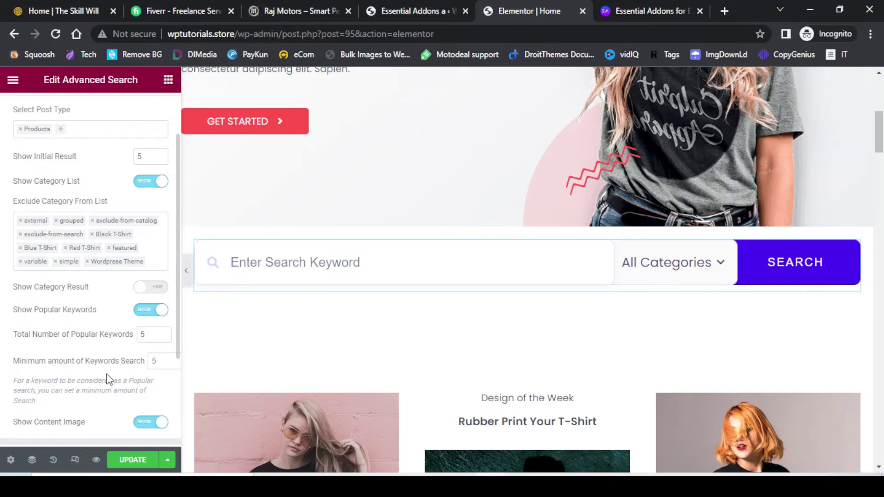
pyautogui.press('BackSpace')
pyautogui.write('2')
pyautogui.scroll(-2, 133, 308)
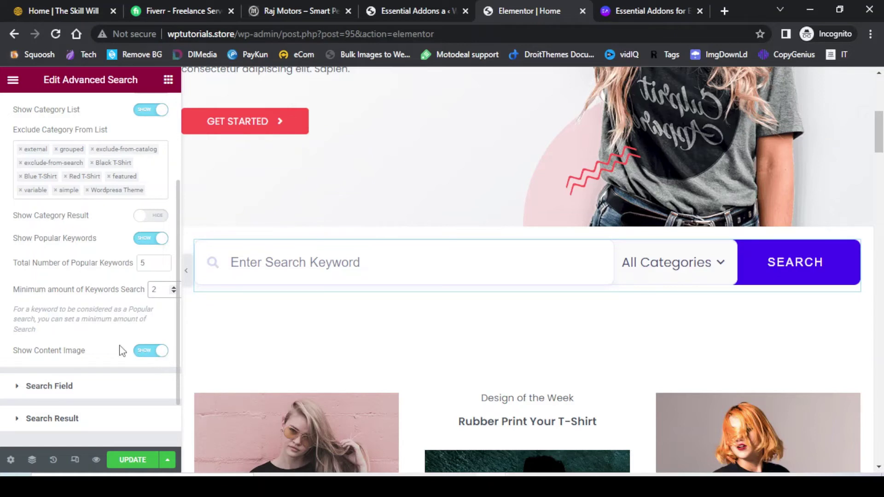
pyautogui.click(42, 389)
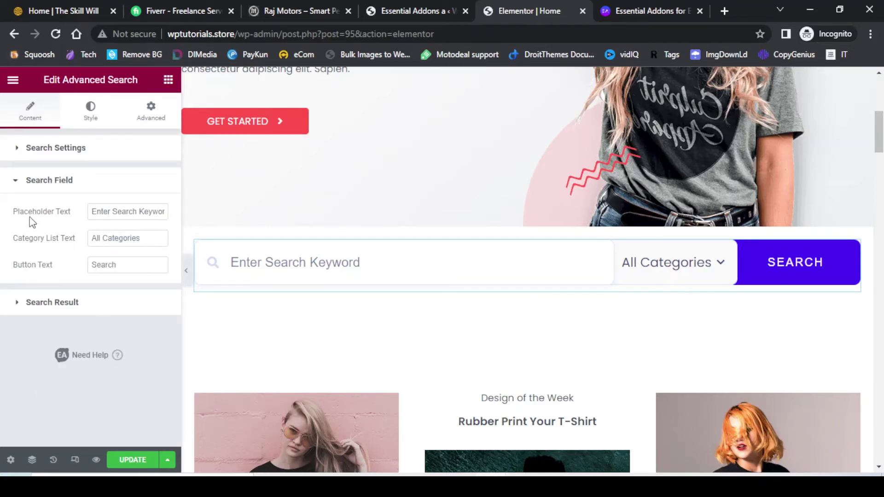
# Step: Change the placeholder text from 'Enter Keyword' to 'Search Product'
pyautogui.doubleClick(102, 217)
pyautogui.press('BackSpace')
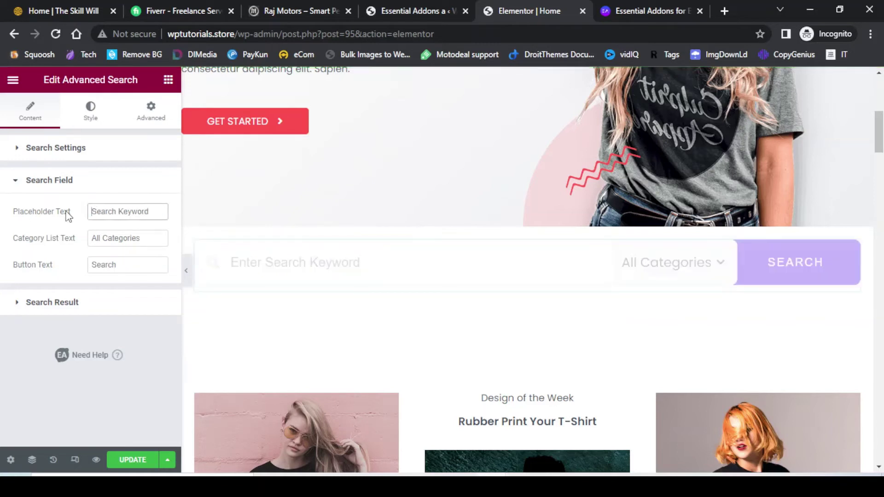
pyautogui.moveTo(156, 211); pyautogui.dragTo(121, 213)
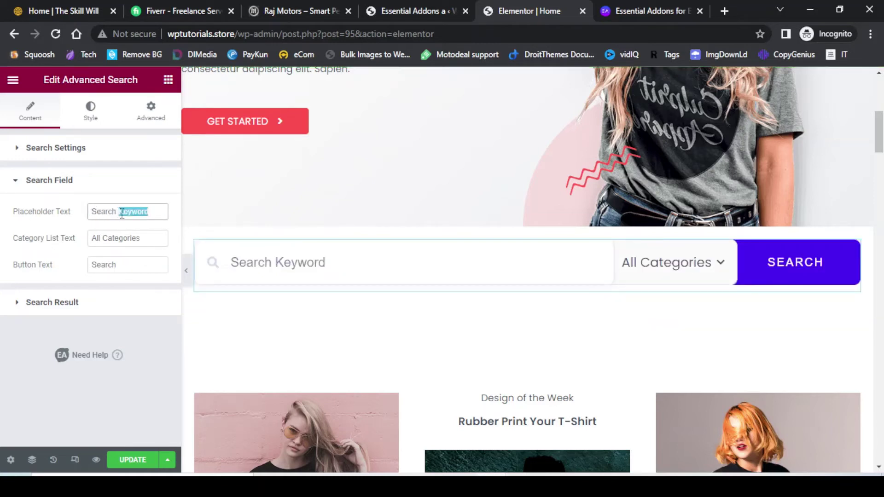
pyautogui.write('Product')
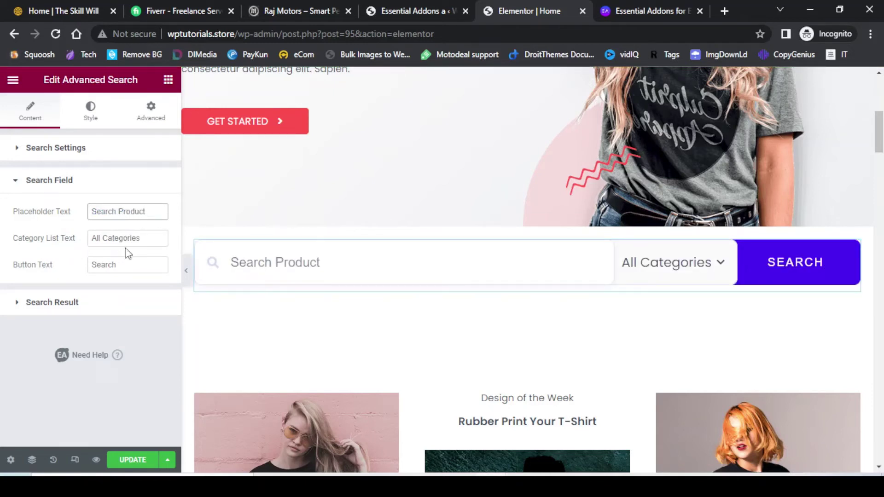
# Step: Shorten the category list label from 'All Categories' to 'Categories'
pyautogui.moveTo(102, 238); pyautogui.dragTo(90, 239)
pyautogui.press('BackSpace')
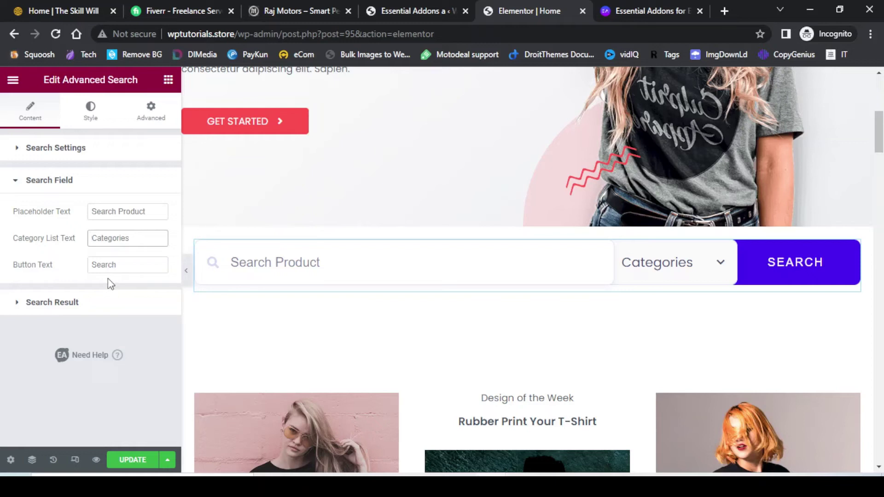
pyautogui.click(37, 307)
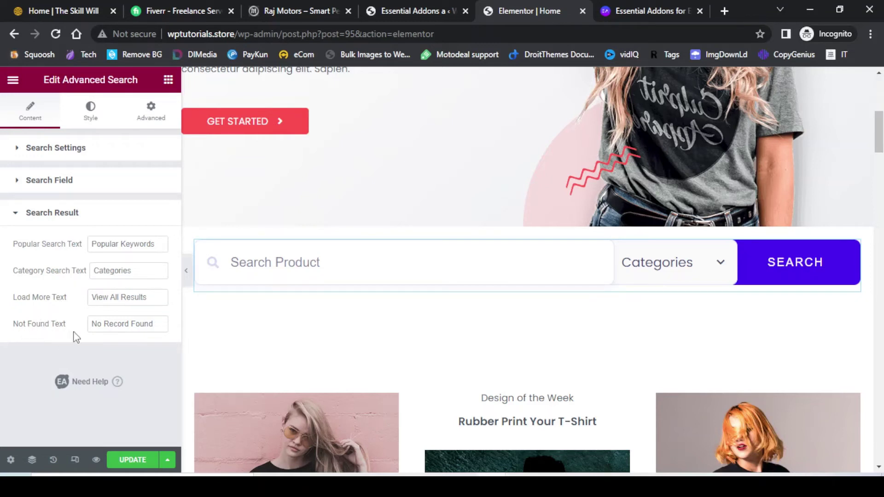
# Step: Replace the not-found message with 'Search with andther term' and save the page
pyautogui.moveTo(157, 324); pyautogui.dragTo(92, 324)
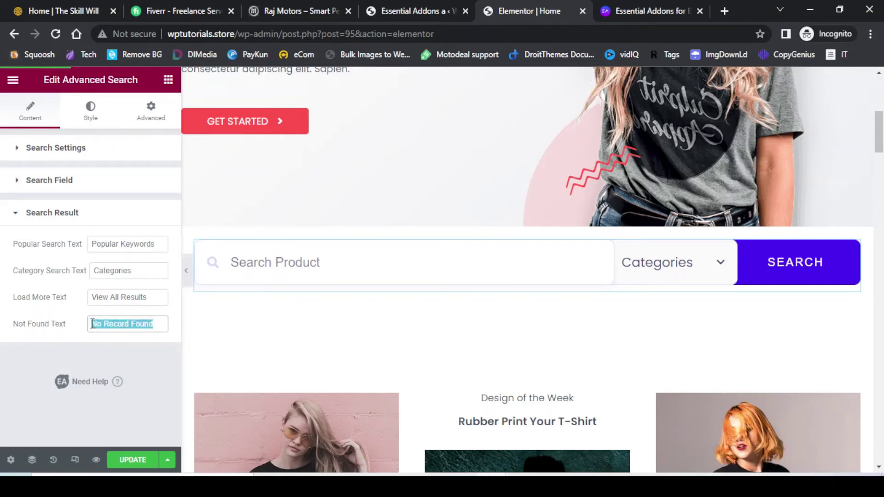
pyautogui.write('Search ')
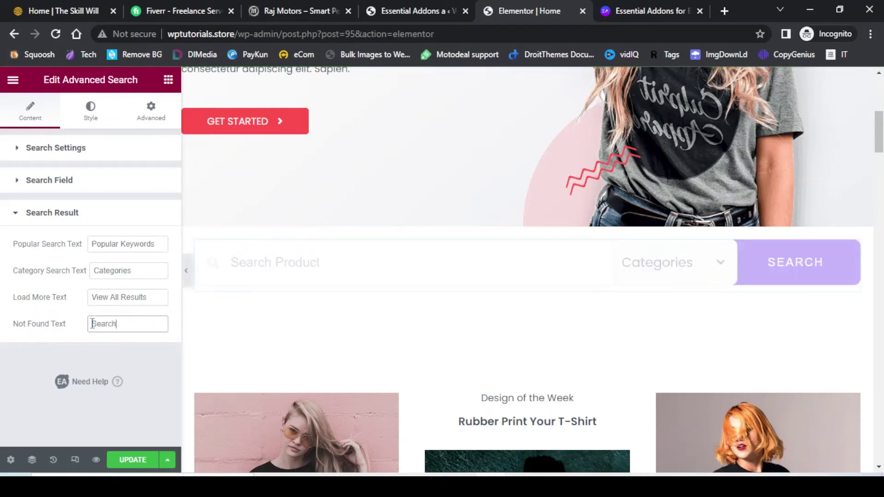
pyautogui.write('with and')
pyautogui.write('ther term')
pyautogui.click(137, 461)
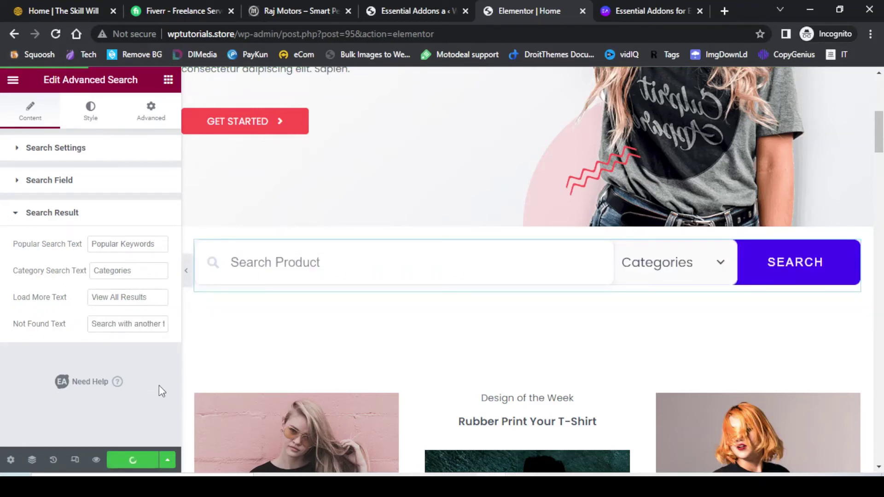
pyautogui.click(187, 276)
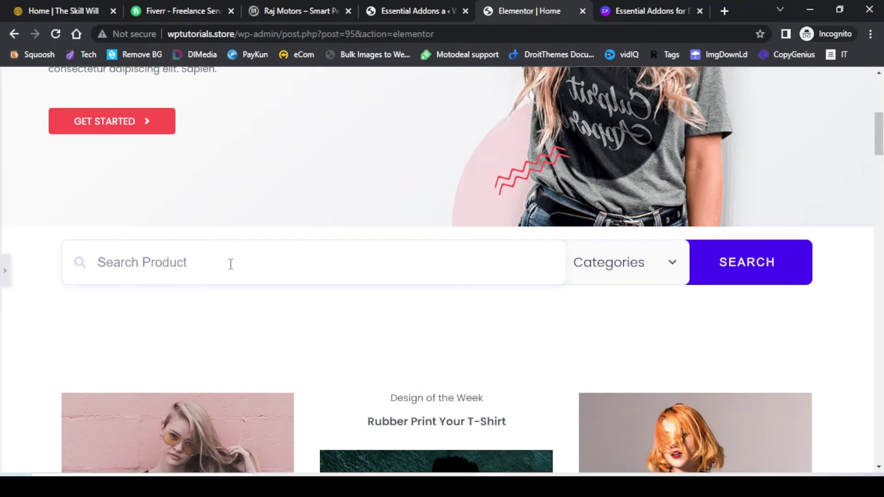
pyautogui.click(4, 271)
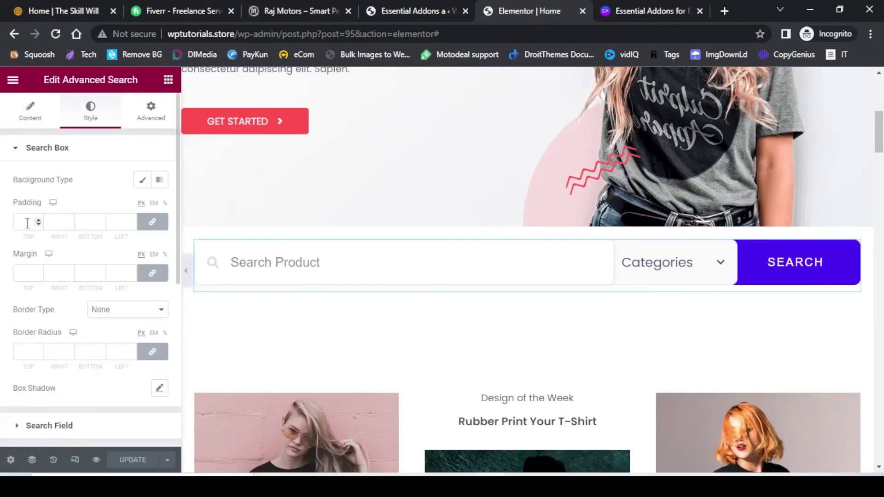
# Step: Set the search box padding to 10
pyautogui.click(28, 224)
pyautogui.write('10')
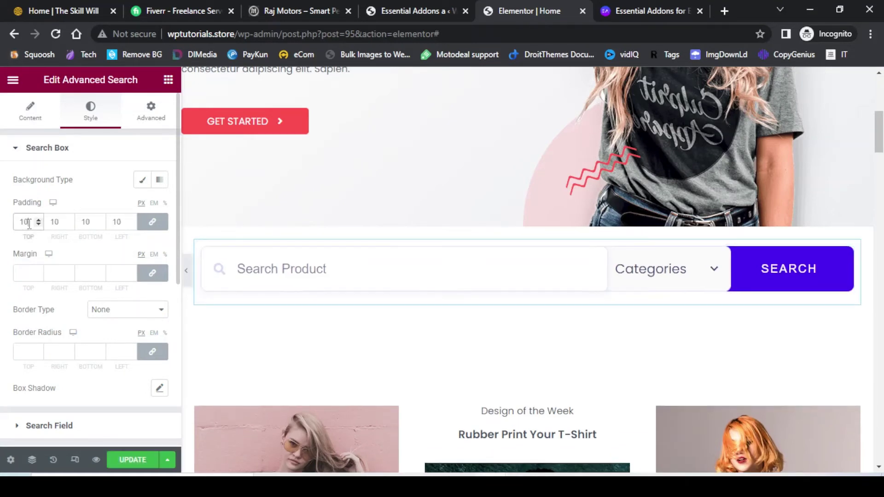
pyautogui.scroll(-2, 86, 380)
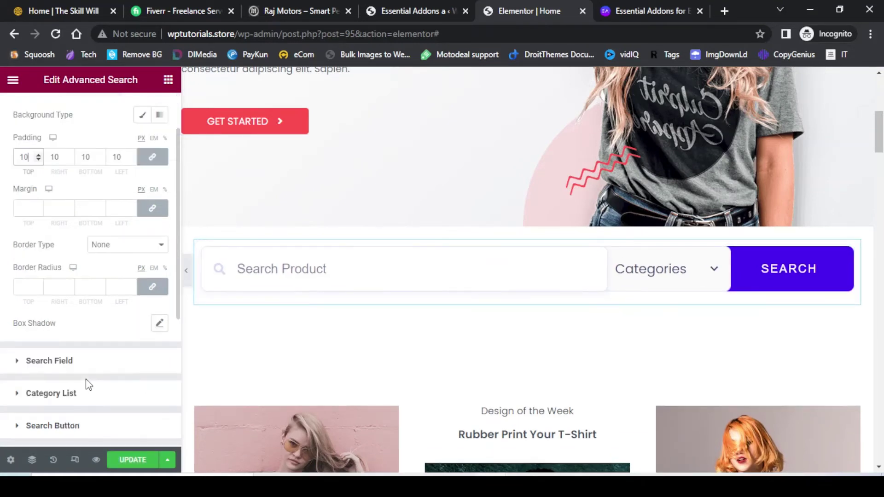
pyautogui.scroll(-2, 94, 363)
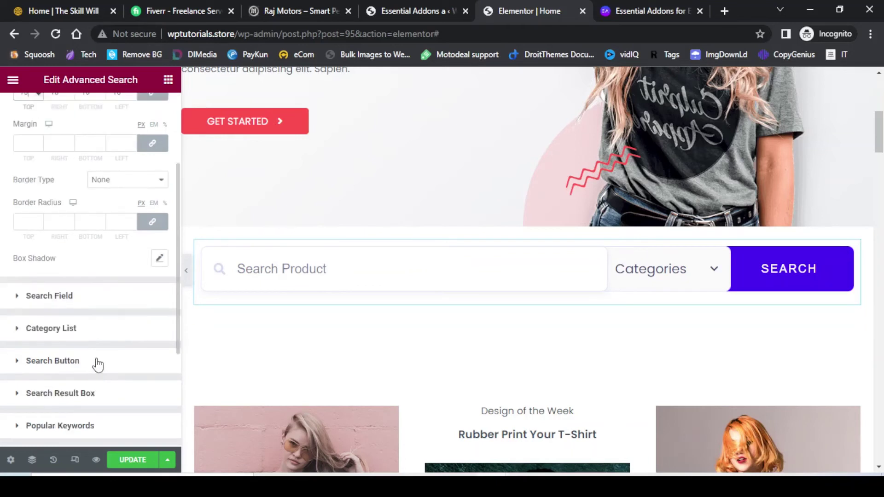
# Step: Try search field layout Styles 2 and 3, then keep Style 1
pyautogui.click(59, 299)
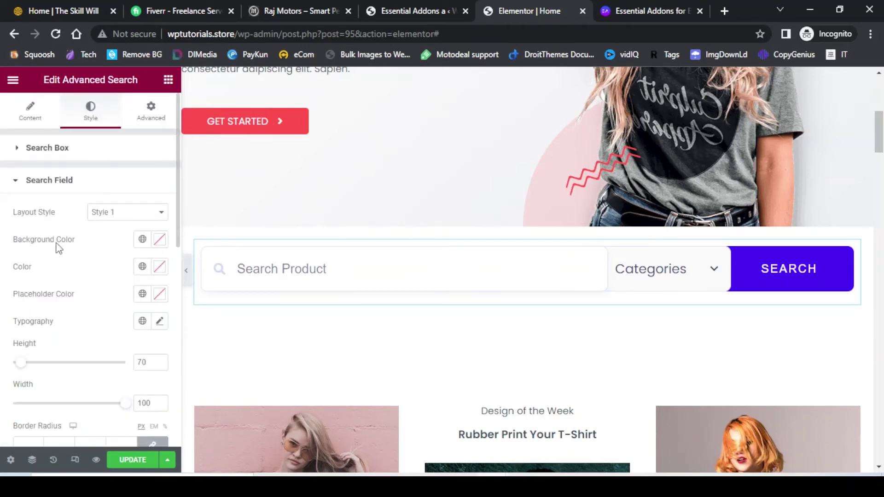
pyautogui.click(119, 223)
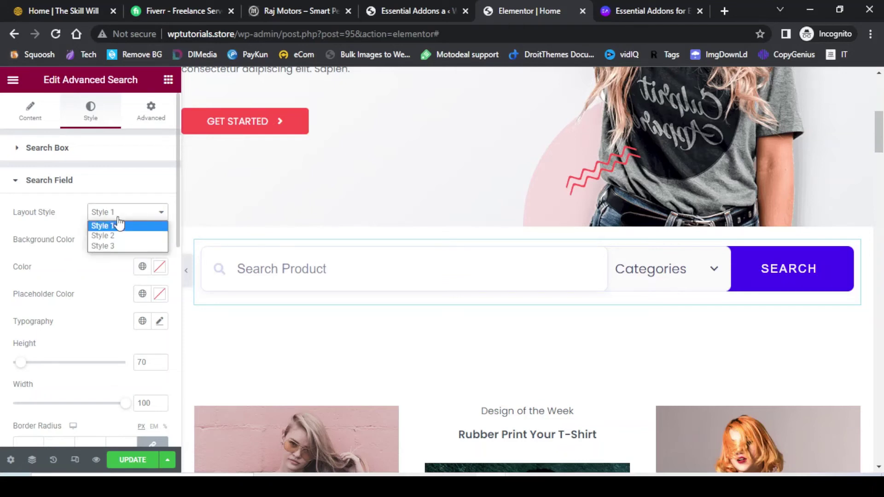
pyautogui.click(115, 235)
pyautogui.click(121, 213)
pyautogui.click(115, 246)
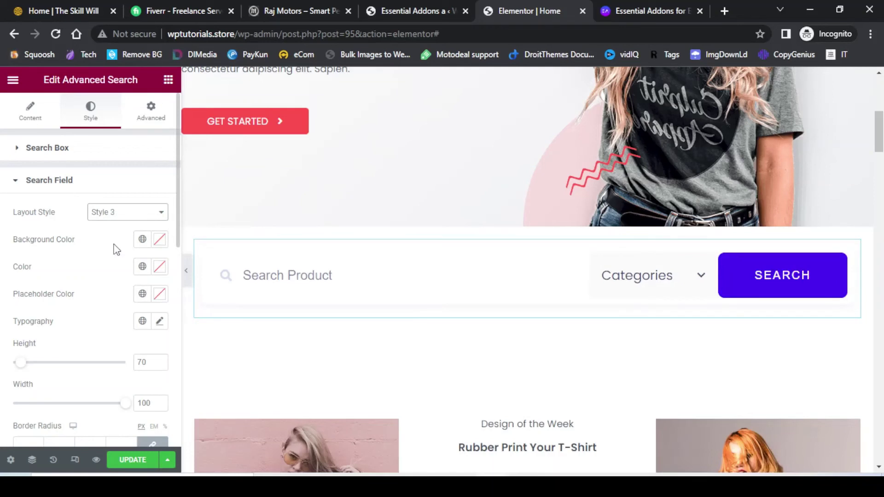
pyautogui.click(122, 215)
pyautogui.click(115, 226)
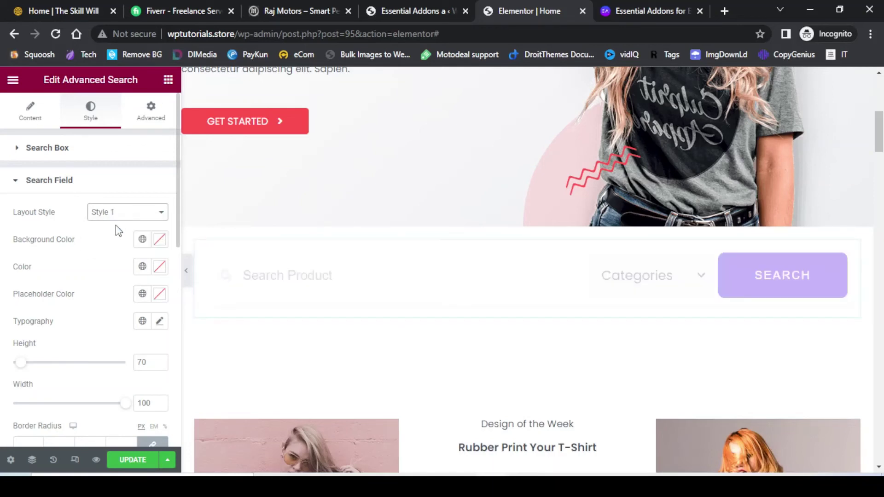
pyautogui.click(43, 182)
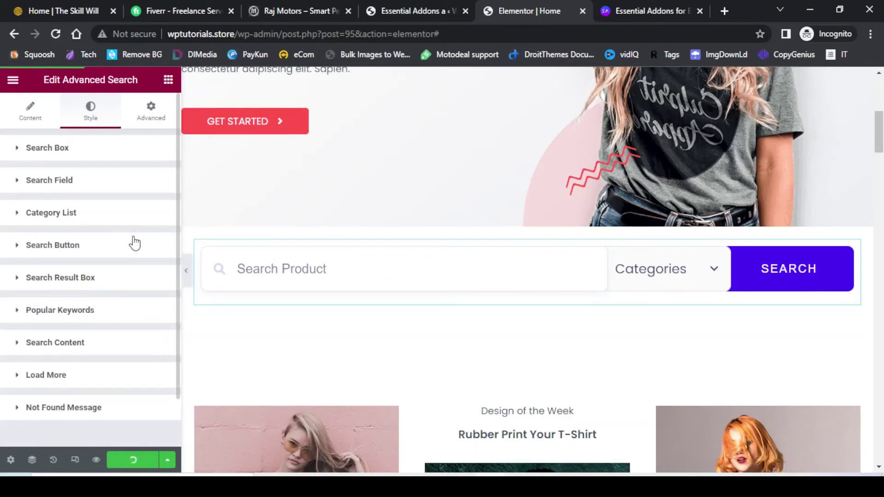
# Step: Preview the page full width and type 'eb' into the search box
pyautogui.click(187, 272)
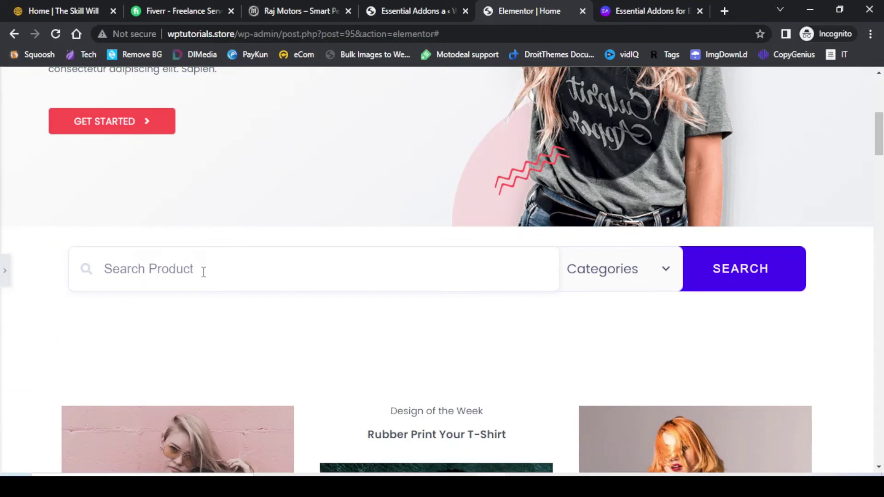
pyautogui.scroll(-1, 316, 177)
pyautogui.click(225, 206)
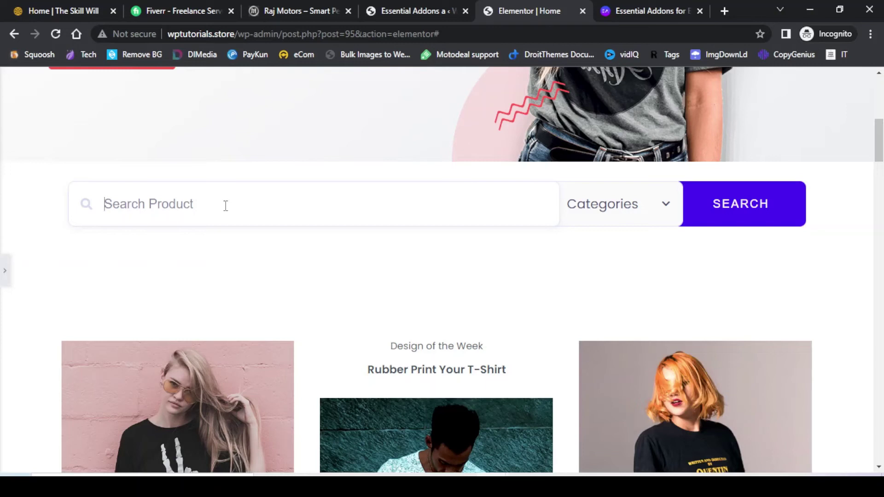
pyautogui.write('eb')
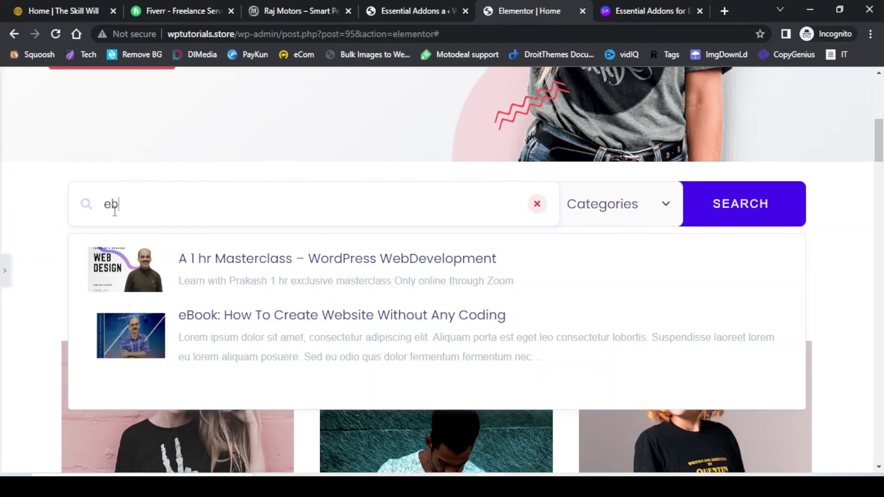
# Step: Search 'ebook' in the preview, clear it, search 'ebook' again and clear it
pyautogui.write('ook')
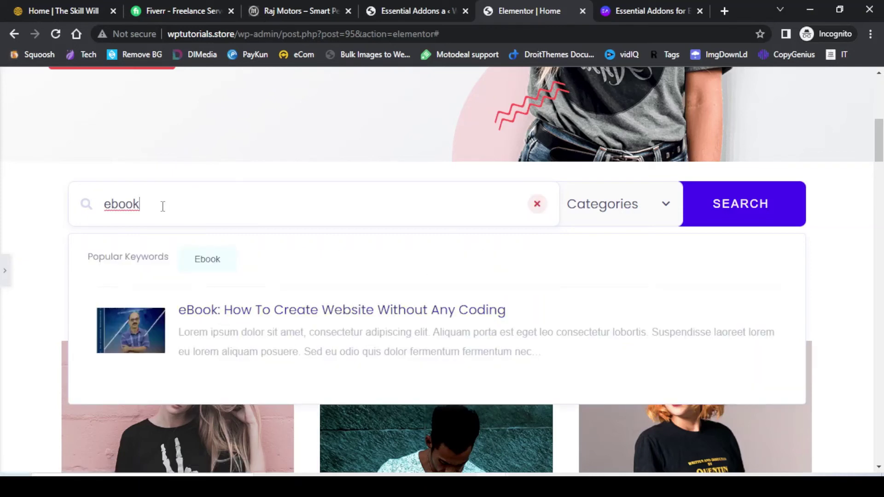
pyautogui.moveTo(158, 205); pyautogui.dragTo(96, 204)
pyautogui.click(535, 204)
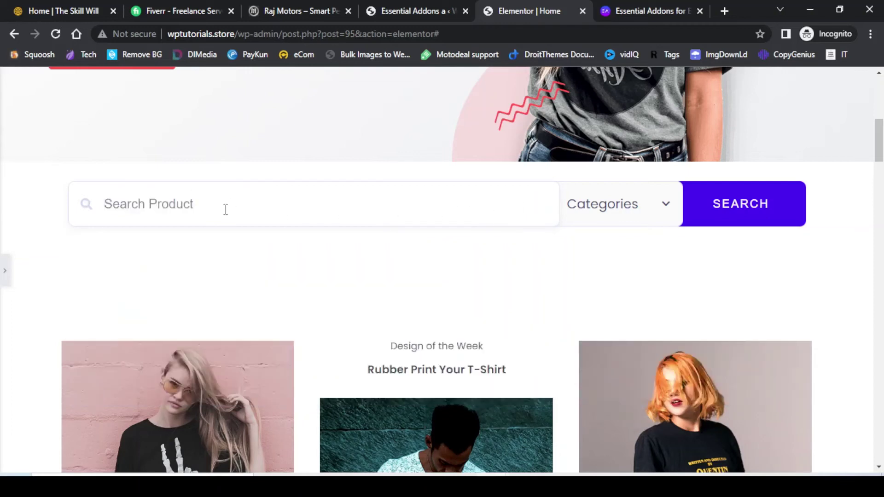
pyautogui.write('ebook')
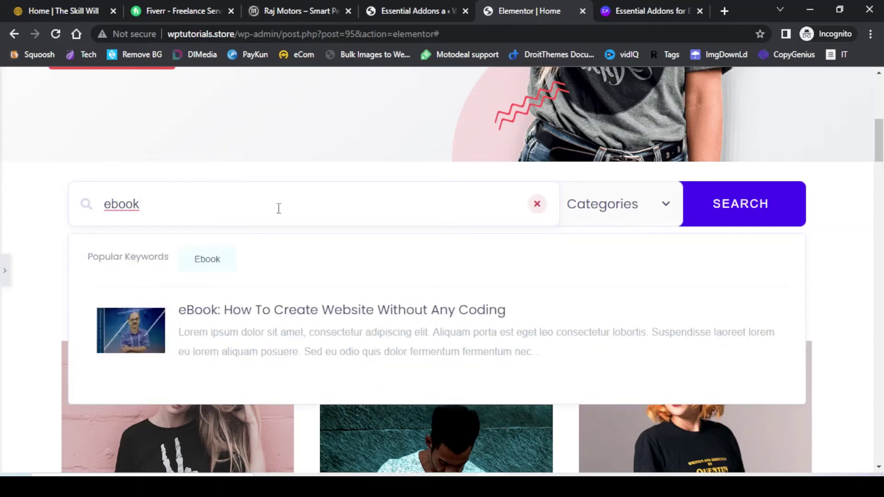
pyautogui.click(535, 207)
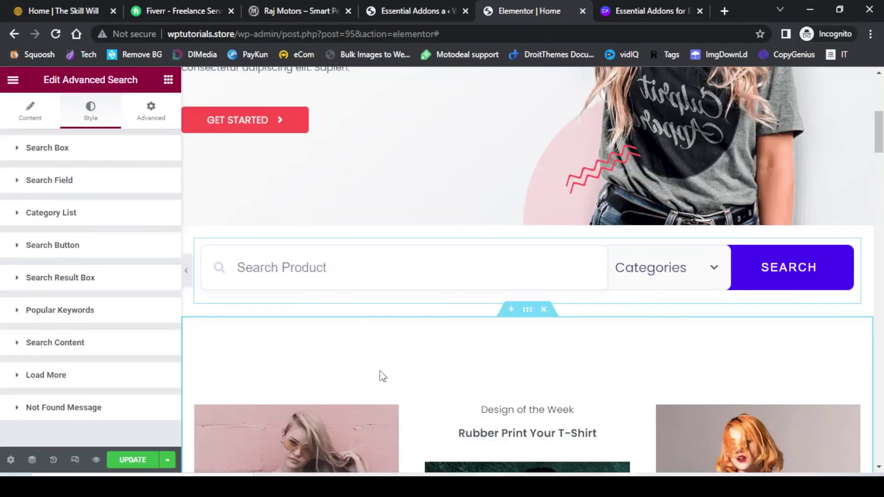
# Step: Save the page, select the site address, and open a new blank tab
pyautogui.click(130, 461)
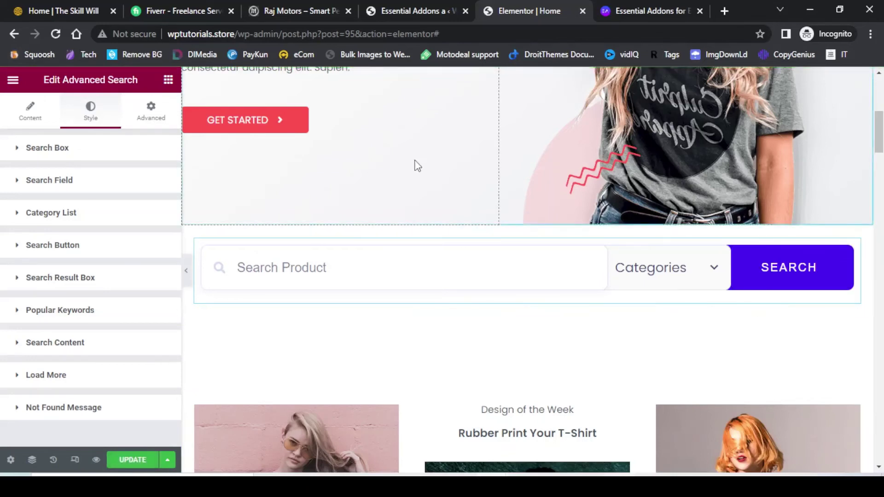
pyautogui.moveTo(235, 34); pyautogui.dragTo(159, 35)
pyautogui.hotkey('ctrl', 'c')
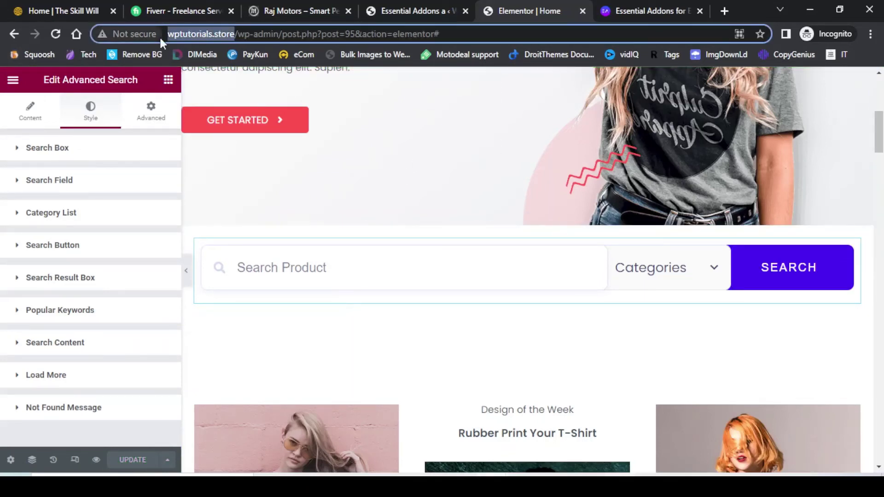
pyautogui.click(724, 11)
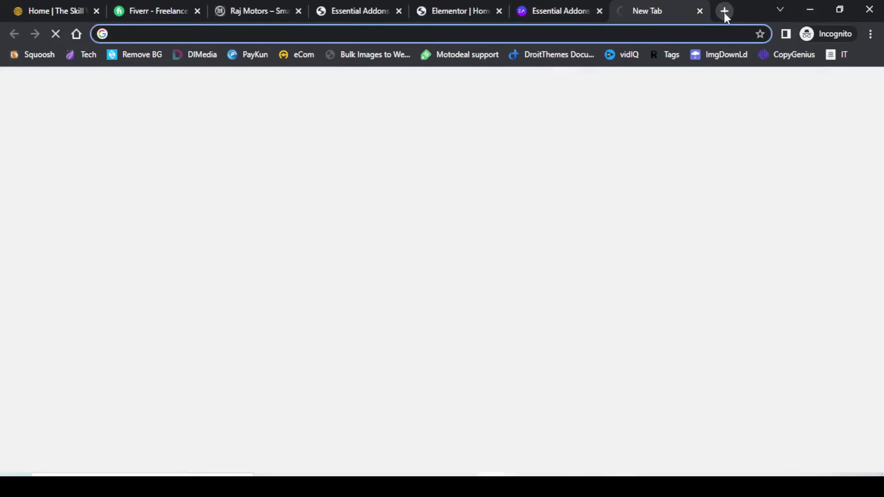
# Step: Load the live home page, search 'memory card' twice, then reload the page
pyautogui.hotkey('ctrl', 'v')
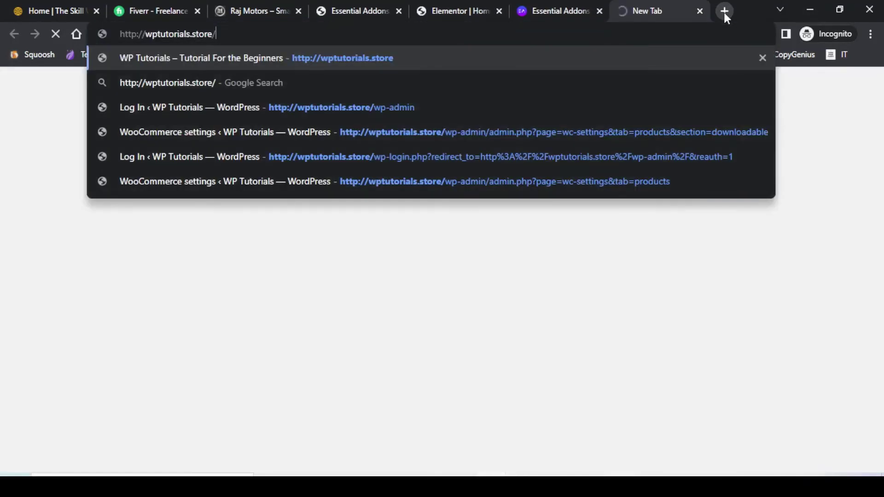
pyautogui.press('Return')
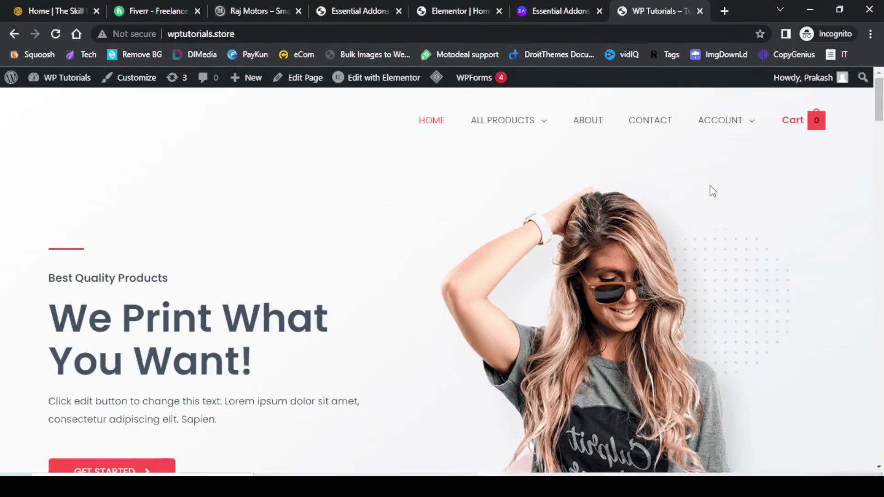
pyautogui.scroll(-8, 714, 191)
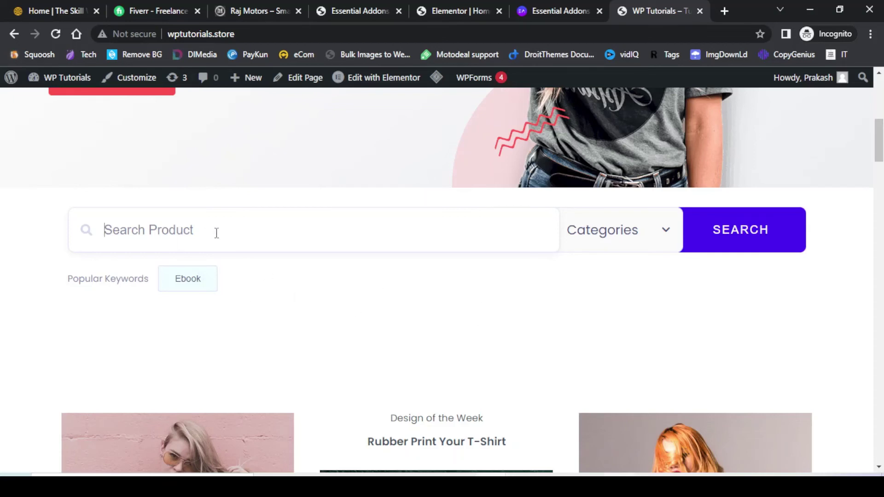
pyautogui.write('memory')
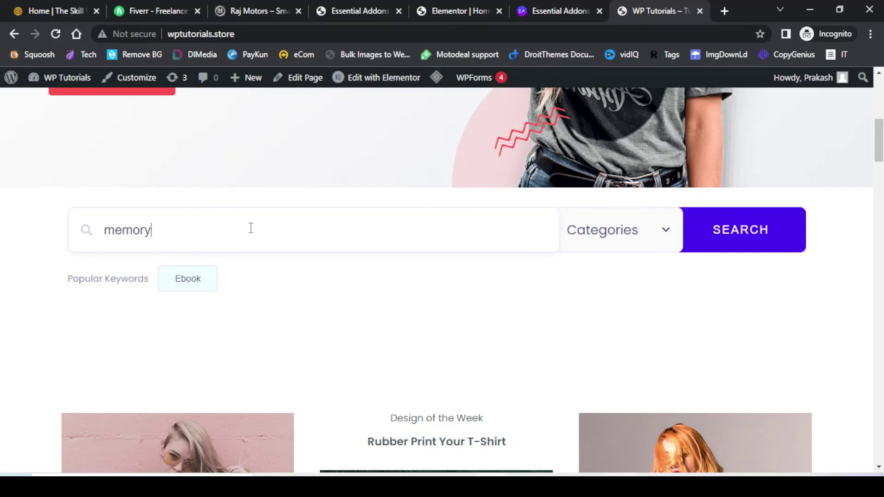
pyautogui.write(' card')
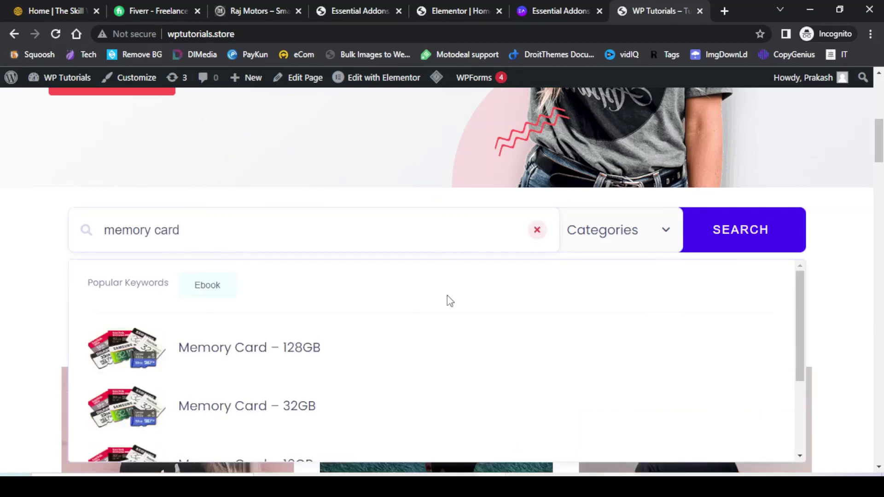
pyautogui.scroll(-3, 449, 300)
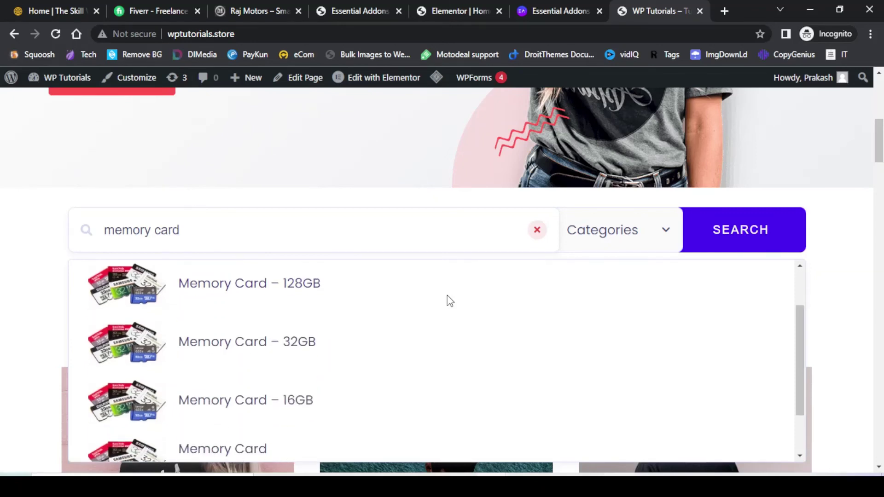
pyautogui.scroll(3, 449, 301)
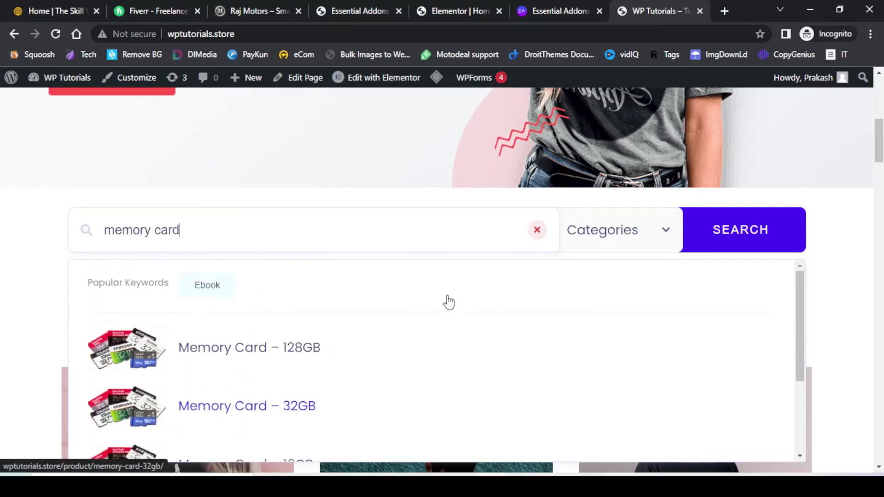
pyautogui.click(535, 231)
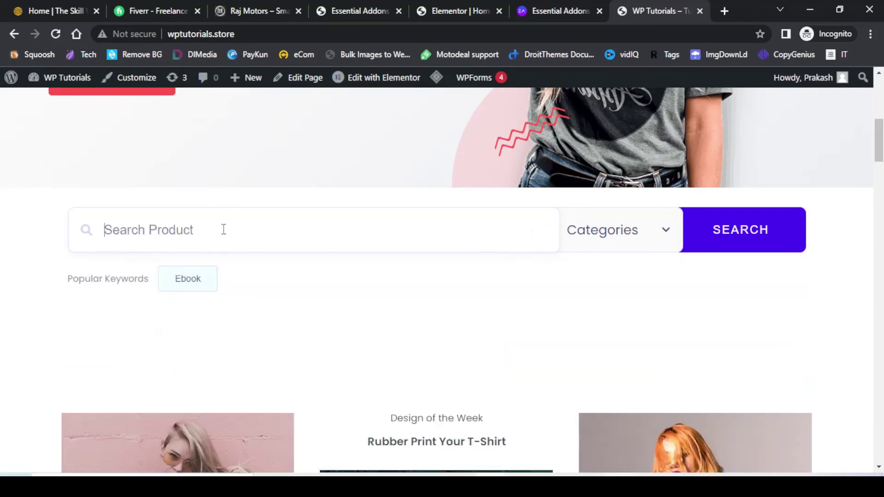
pyautogui.write('m')
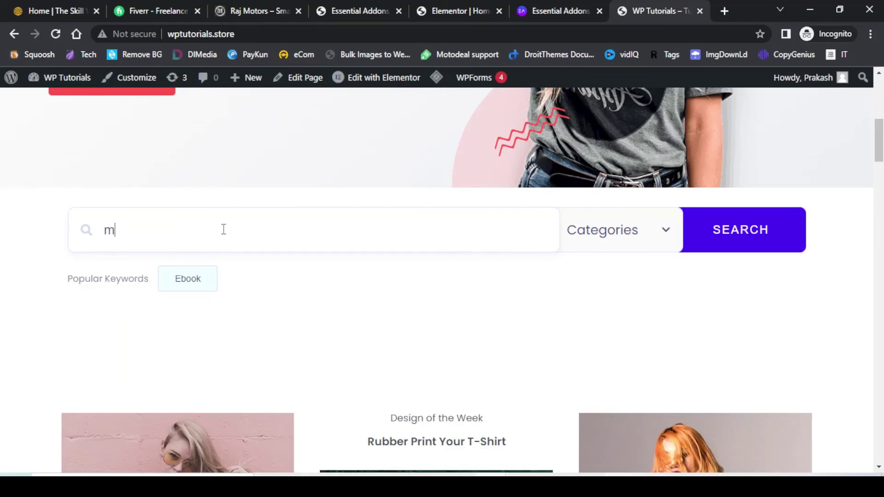
pyautogui.write('emo')
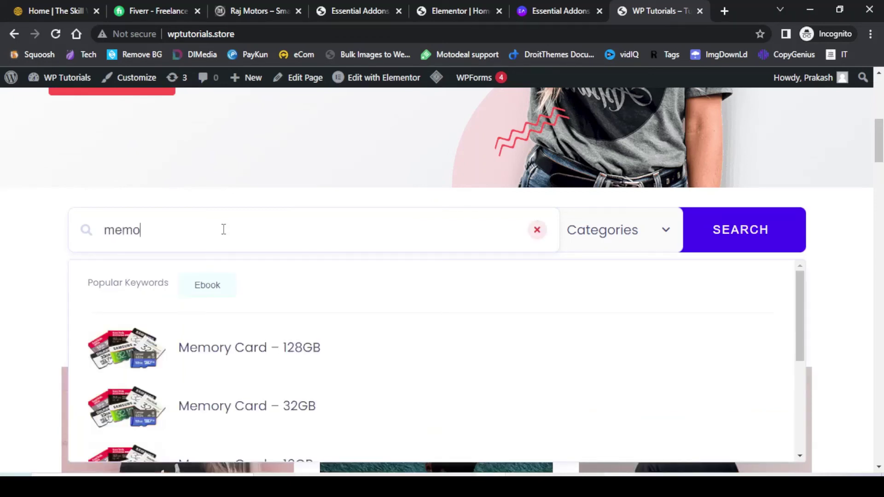
pyautogui.write('ry card')
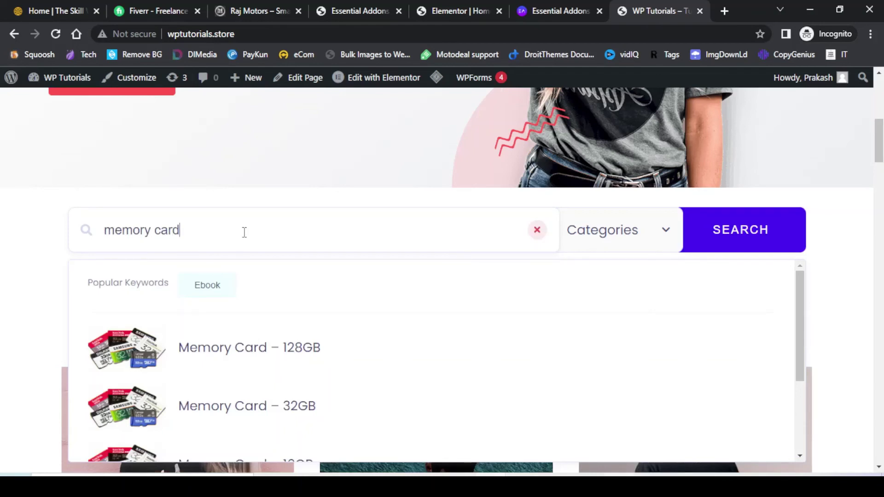
pyautogui.press('F5')
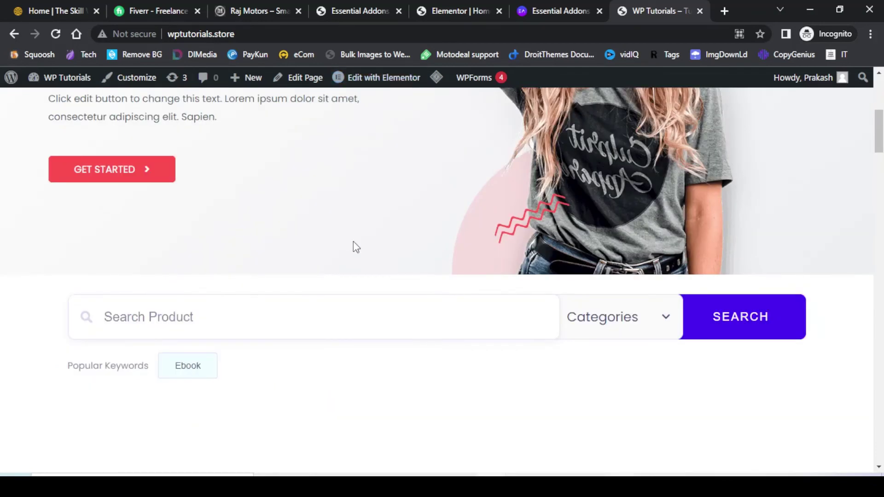
# Step: Select the site address and open a new Chrome window
pyautogui.click(184, 34)
pyautogui.hotkey('ctrl', 'c')
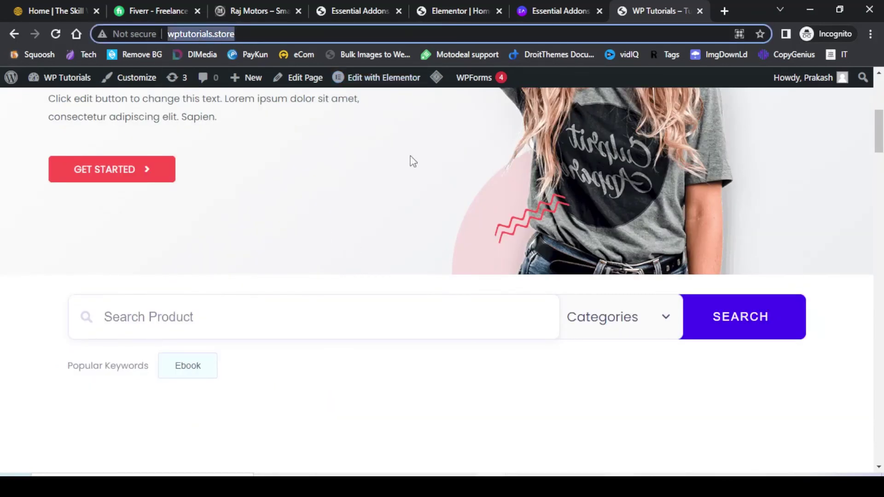
pyautogui.click(870, 34)
pyautogui.click(764, 68)
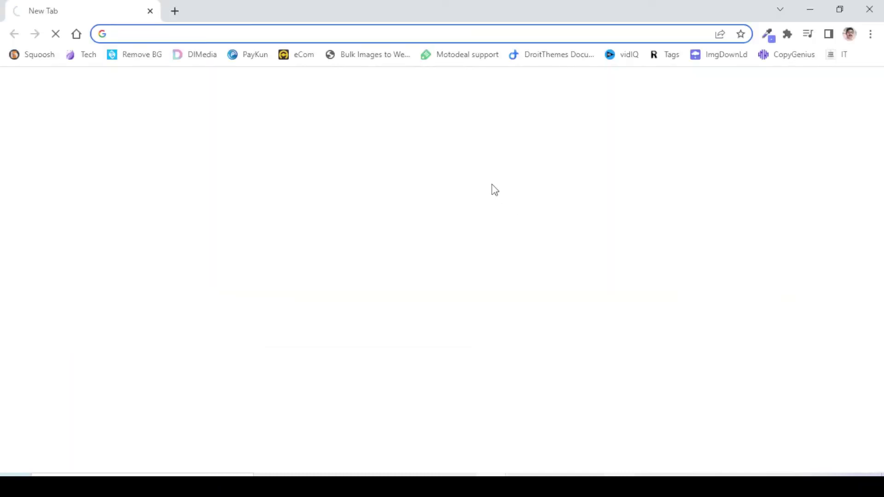
# Step: Load the live site in the new window and scroll down to the search bar
pyautogui.hotkey('ctrl', 'v')
pyautogui.press('Return')
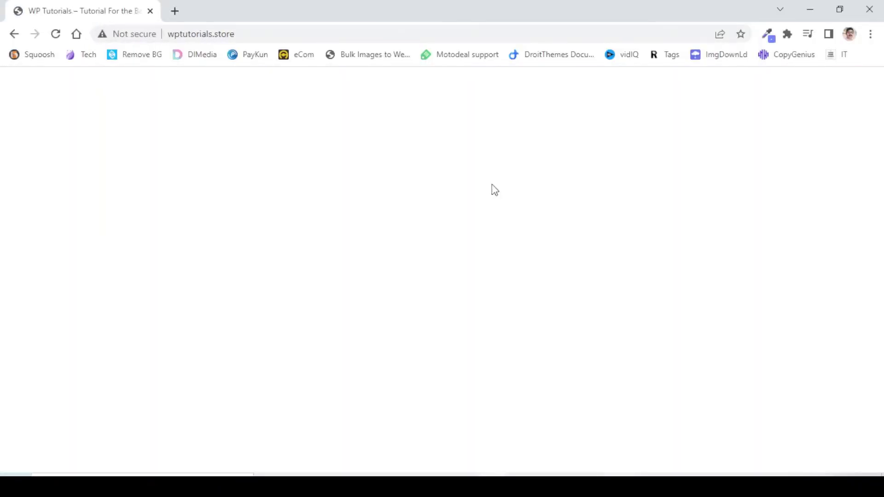
pyautogui.scroll(-7, 532, 188)
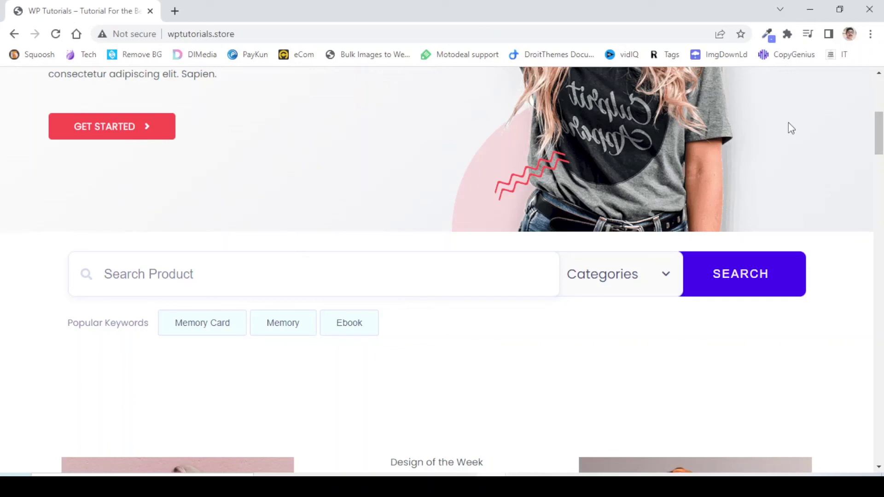
pyautogui.click(841, 11)
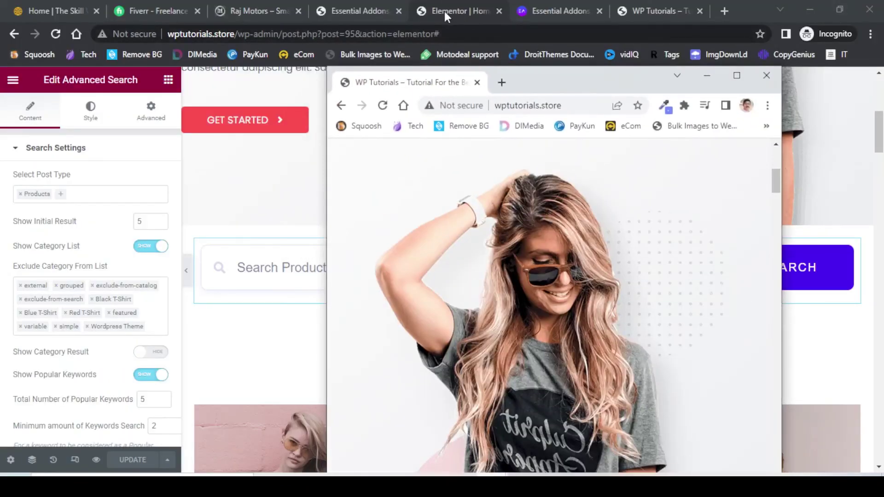
# Step: Set Show Category List to Hide in Elementor, then reload the live site window
pyautogui.click(444, 11)
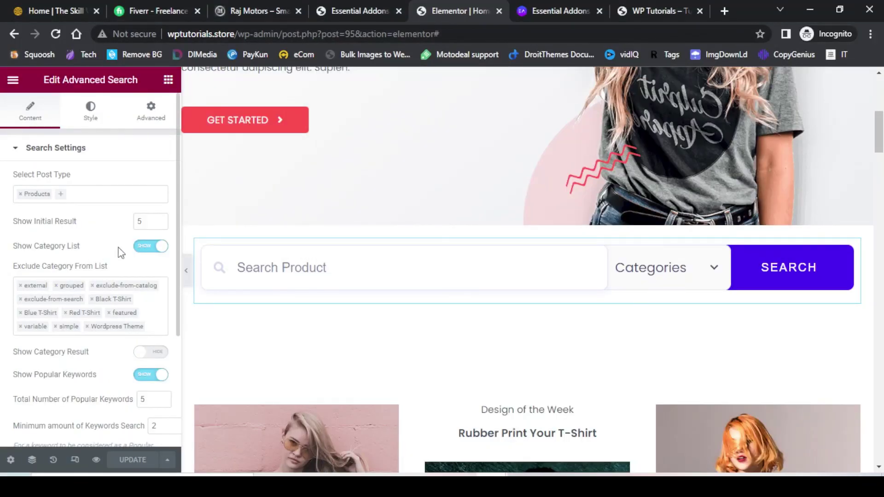
pyautogui.click(141, 247)
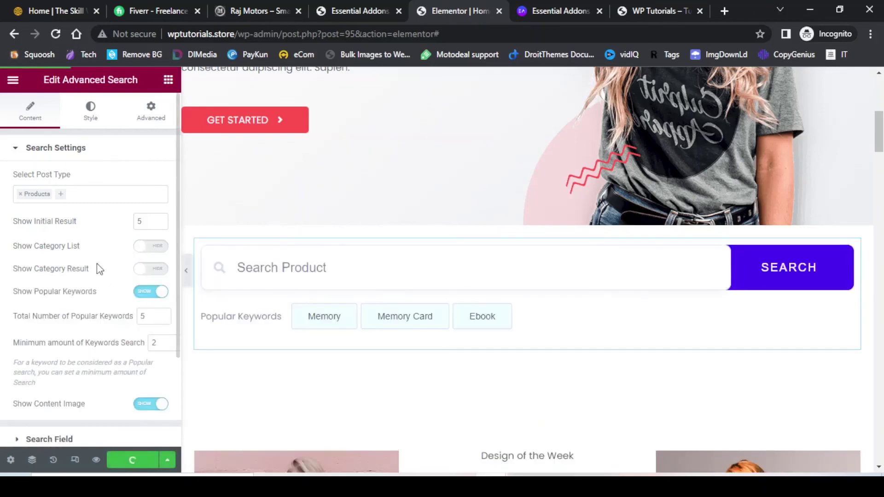
pyautogui.moveTo(491, 486)
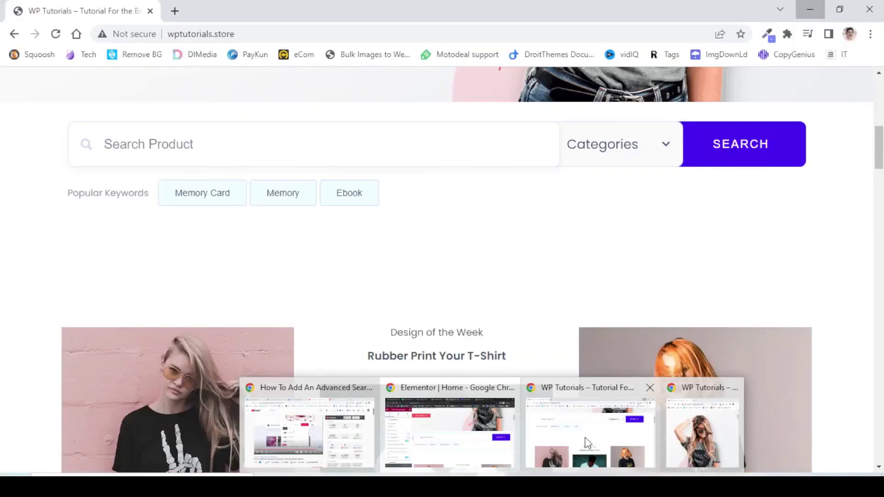
pyautogui.click(584, 446)
pyautogui.click(55, 34)
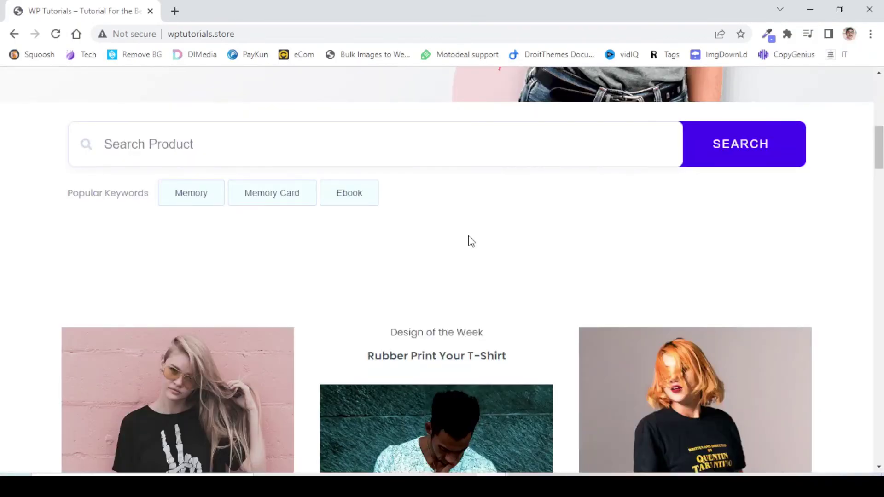
# Step: Scroll the reloaded home page to check the search bar without Categories
pyautogui.scroll(3, 655, 217)
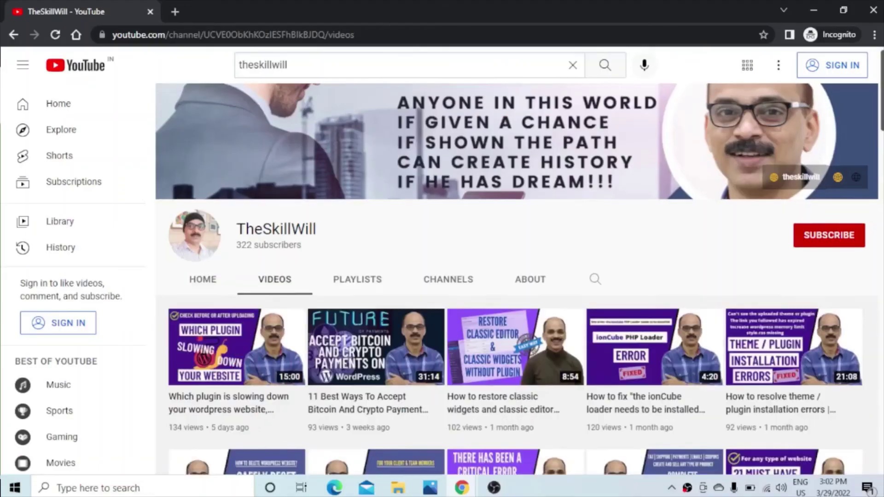
pyautogui.scroll(-2, 520, 277)
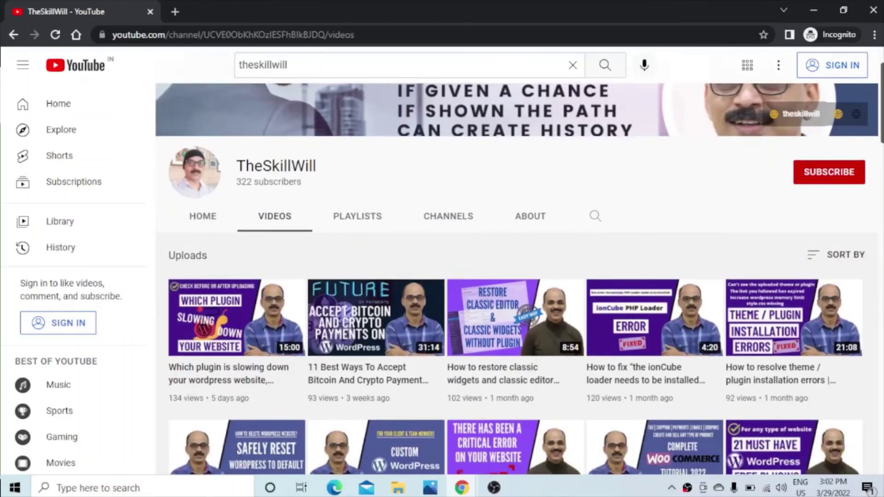
# Step: Scroll down the channel's Videos page through its WordPress, WooCommerce and Elementor tutorial uploads
pyautogui.scroll(-5, 519, 276)
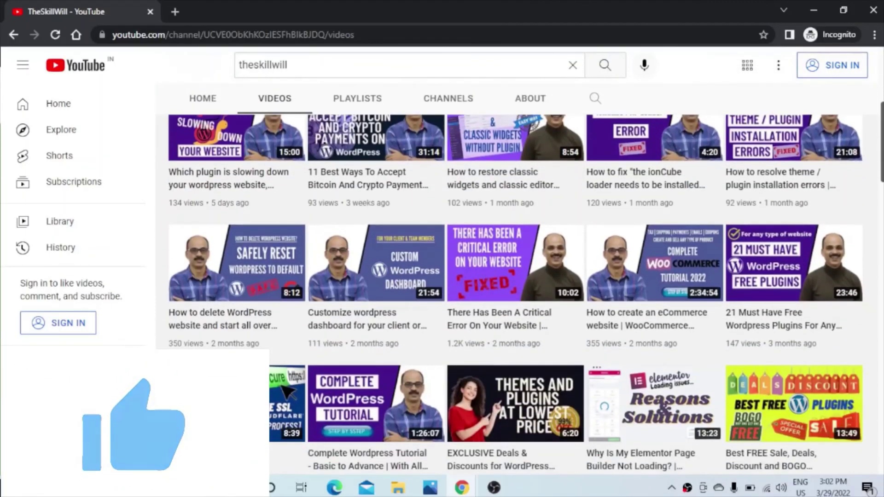
pyautogui.scroll(-5, 519, 276)
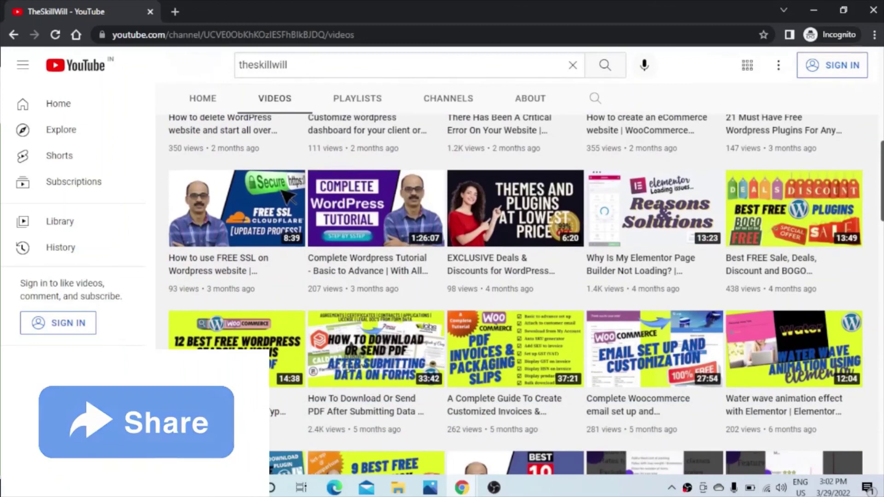
pyautogui.scroll(-4, 519, 276)
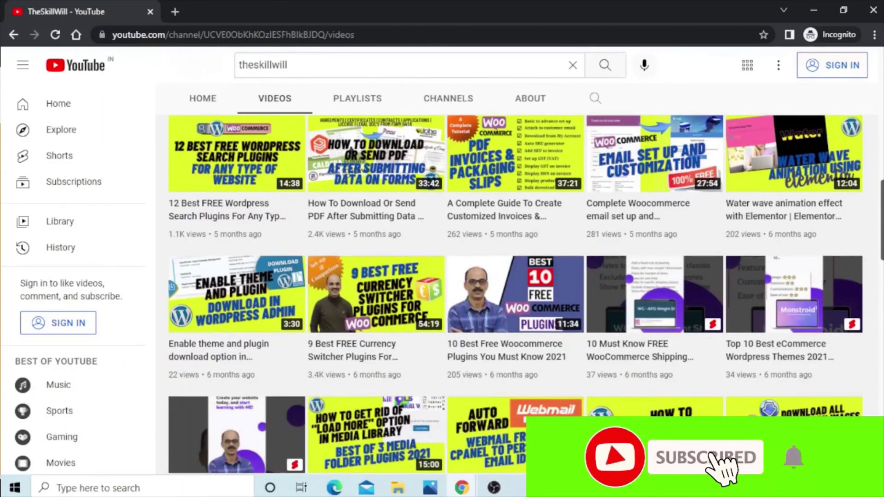
pyautogui.scroll(-5, 519, 276)
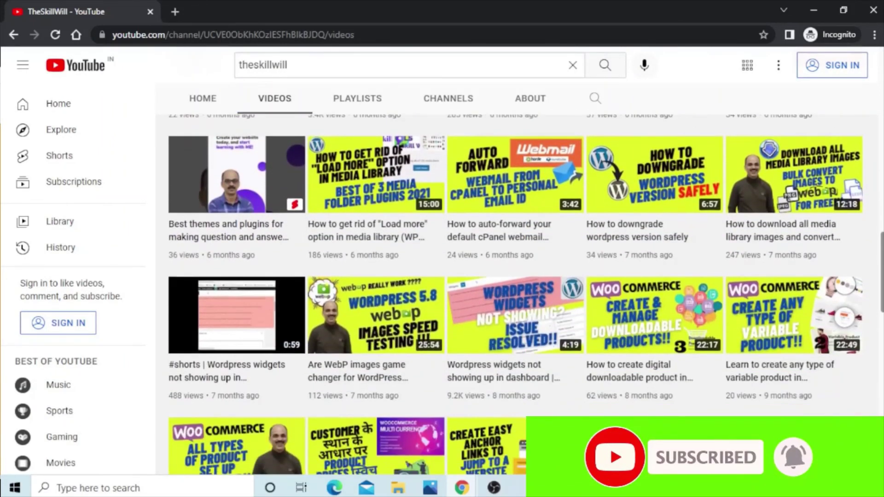
pyautogui.scroll(-3, 519, 276)
pyautogui.scroll(-4, 519, 277)
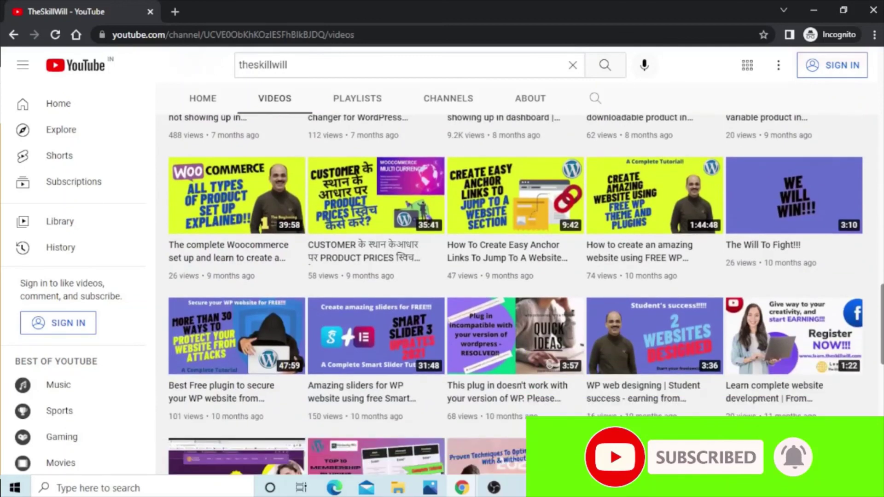